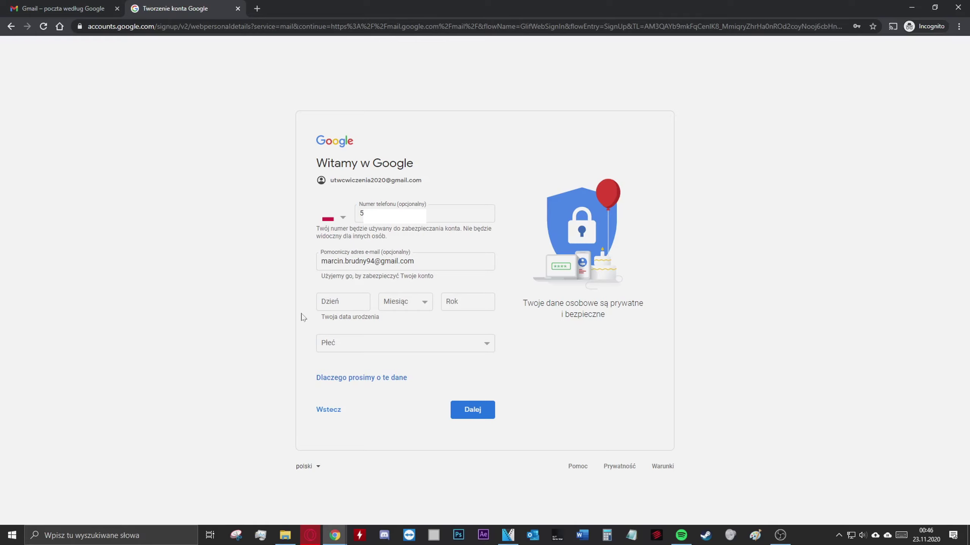
Enter the birth date as 10 Styczeń 1994
key(Tab)
text(10)
click(404, 308)
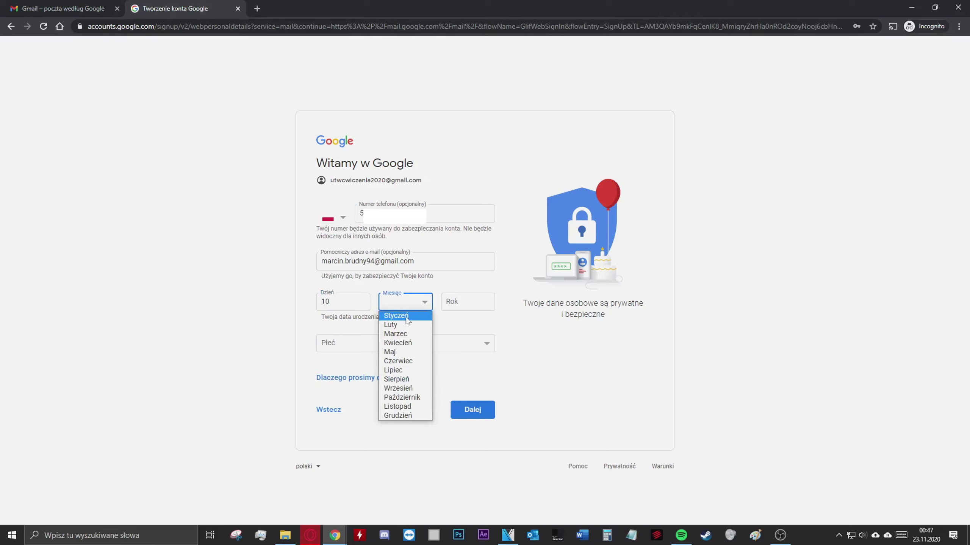
click(401, 317)
click(467, 302)
text(1994)
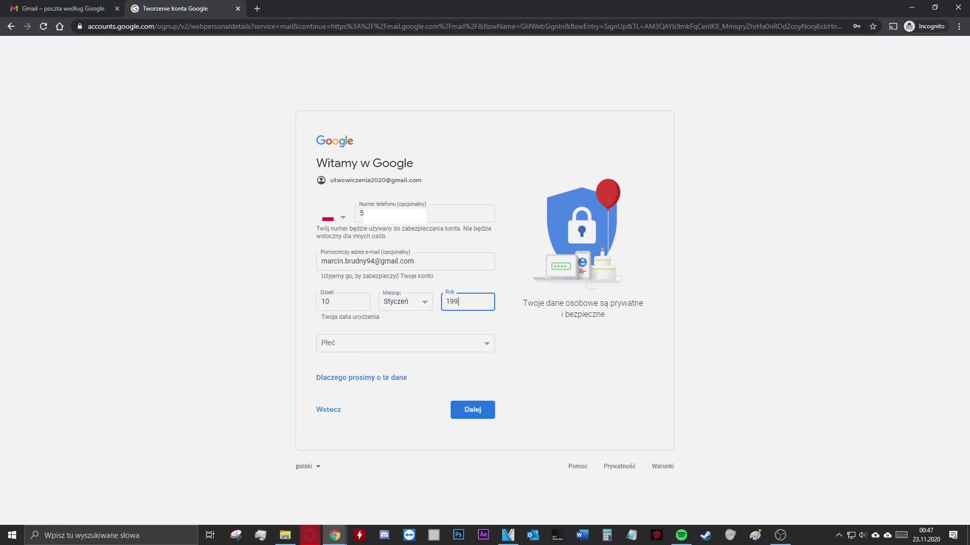
click(304, 333)
Select Mężczyzna as the gender and continue to the next sign-up page
click(453, 349)
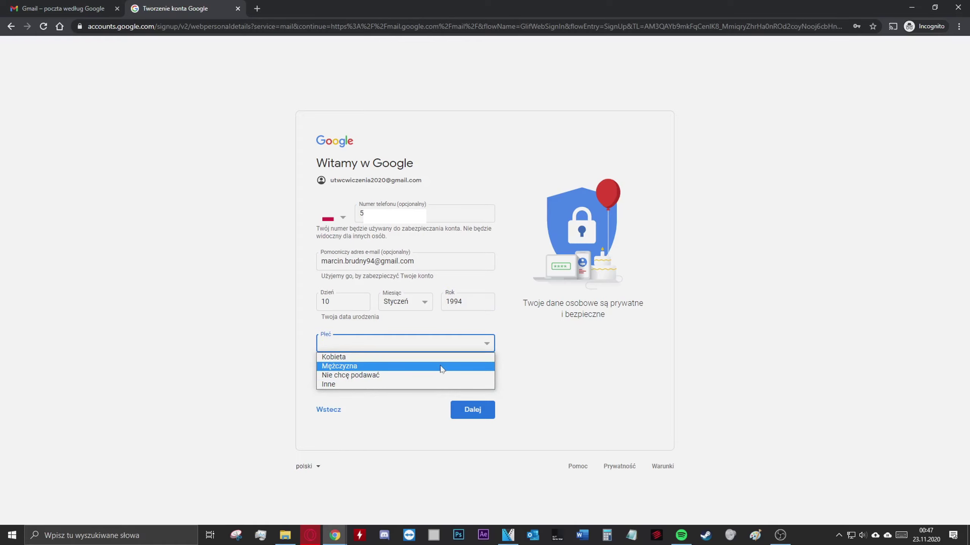
click(440, 366)
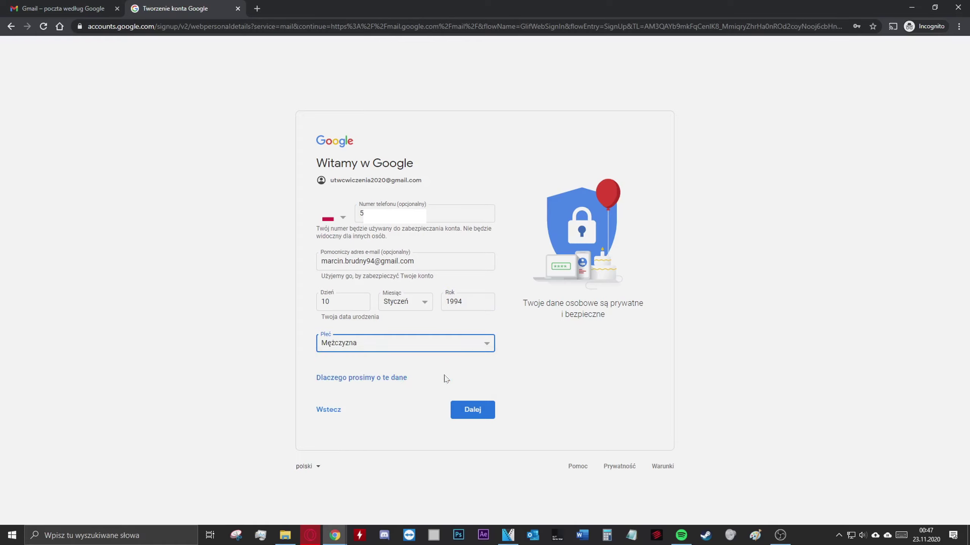
click(486, 416)
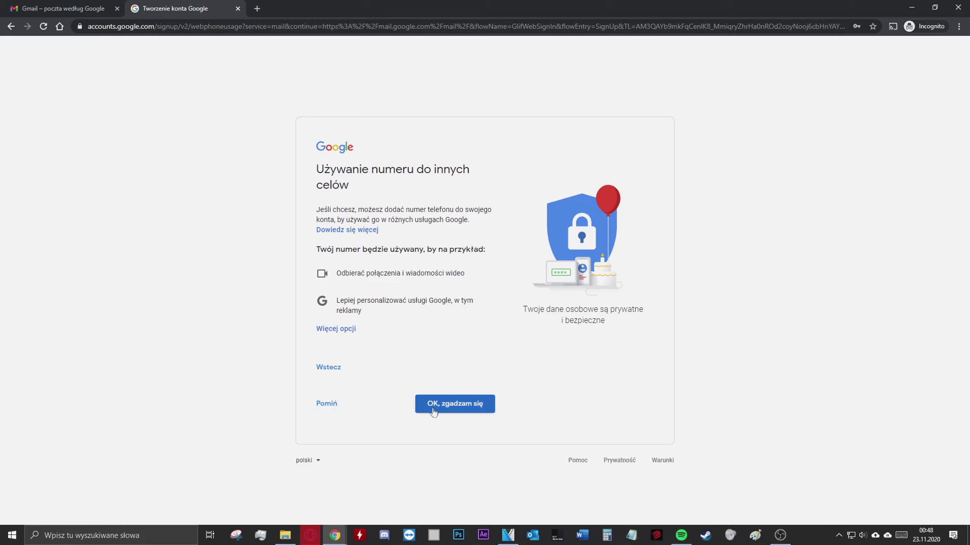
Agree to the extra phone-number uses and read through the terms
click(463, 409)
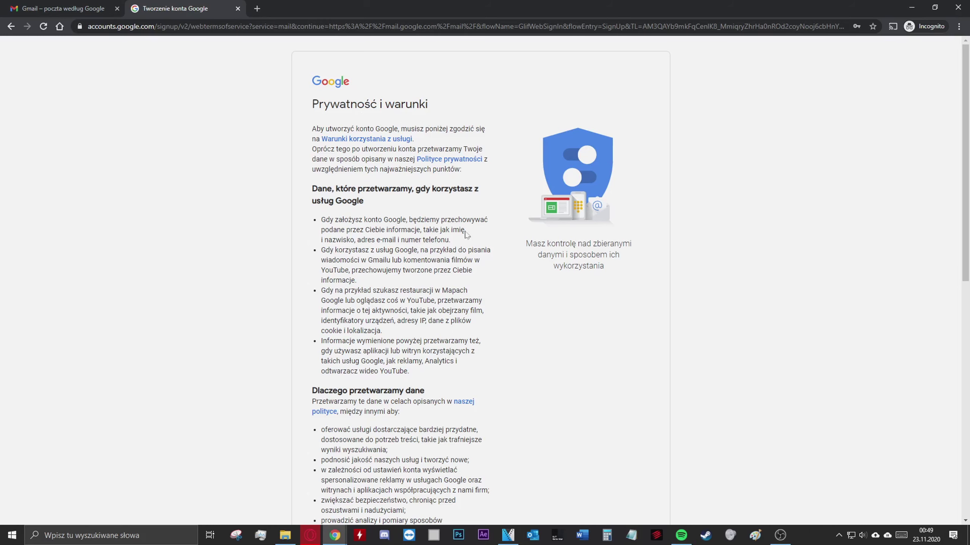
scroll(466, 234, down, 3)
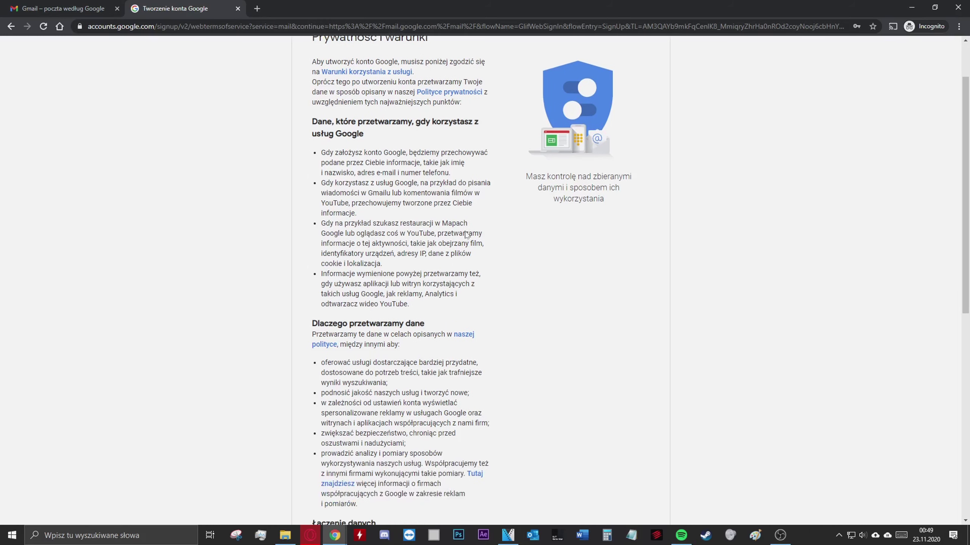
scroll(466, 234, down, 4)
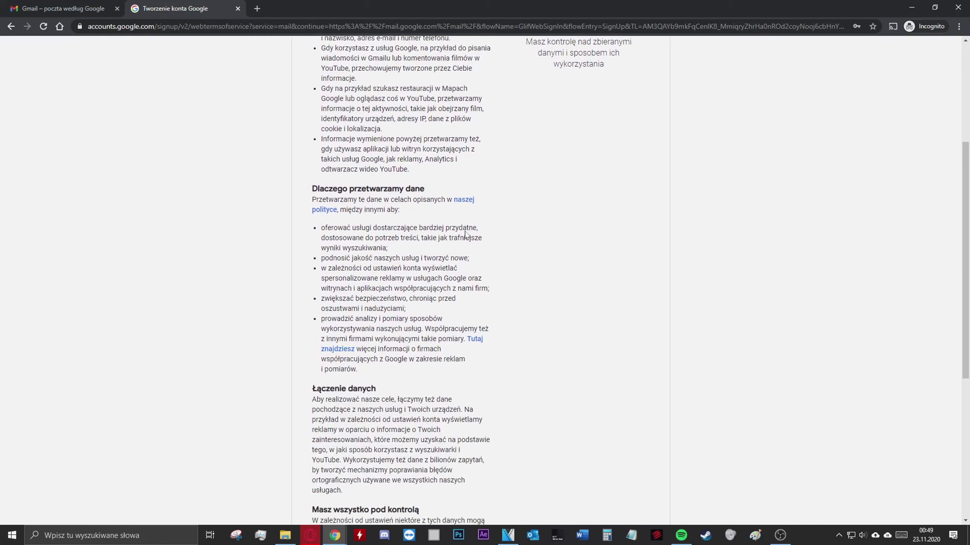
scroll(466, 233, down, 5)
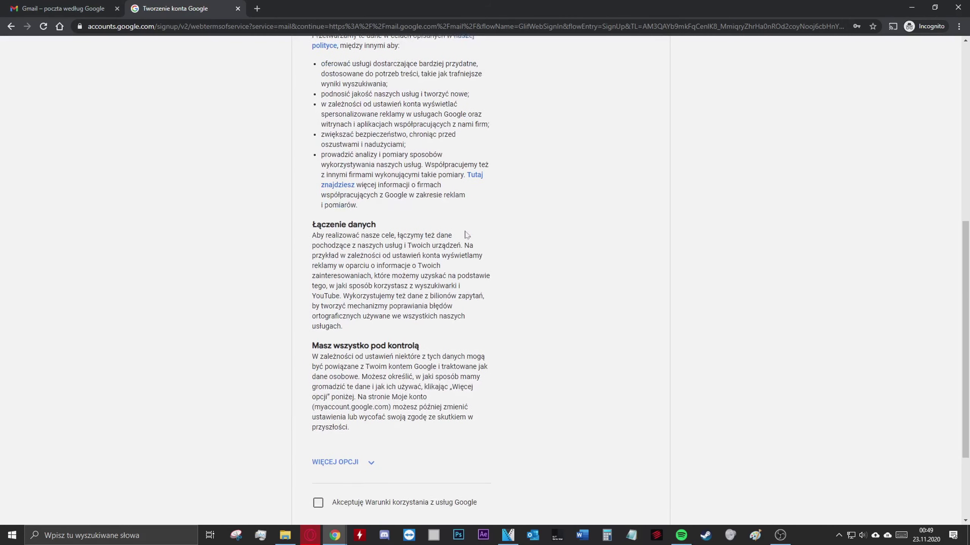
scroll(465, 234, down, 2)
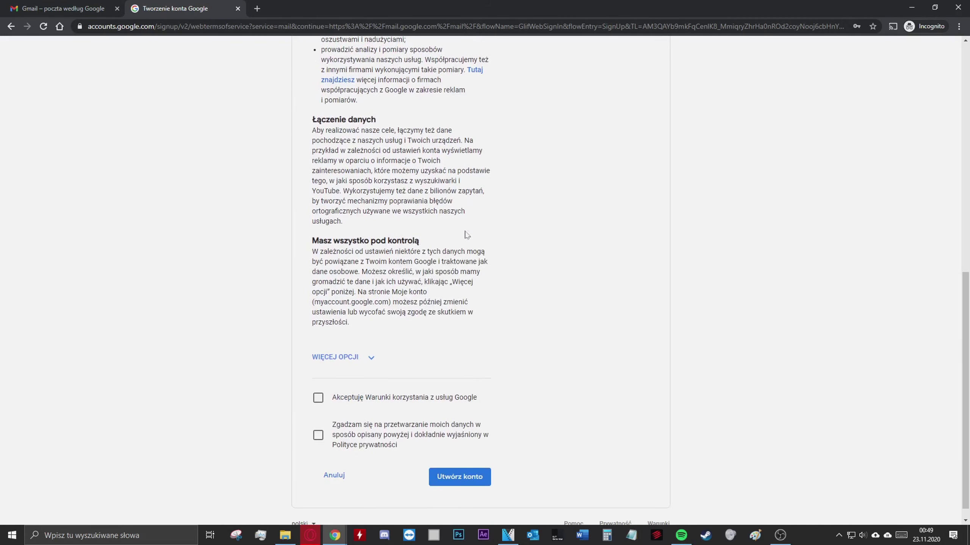
scroll(467, 235, up, 1)
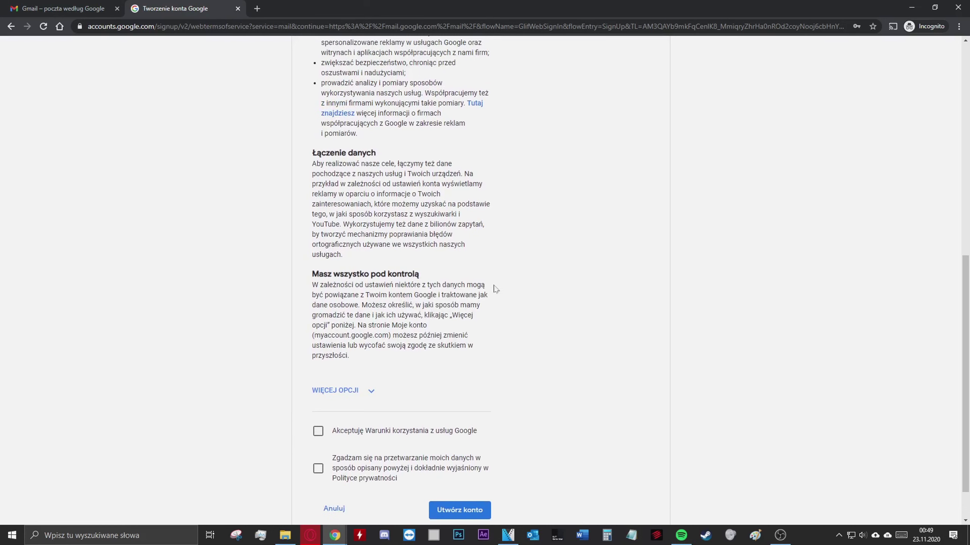
scroll(466, 364, up, 1)
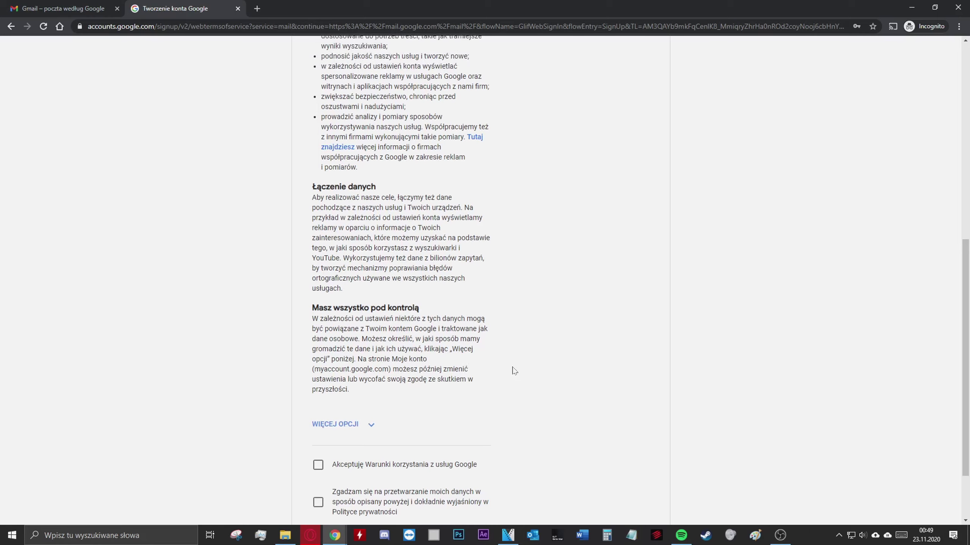
scroll(513, 370, down, 2)
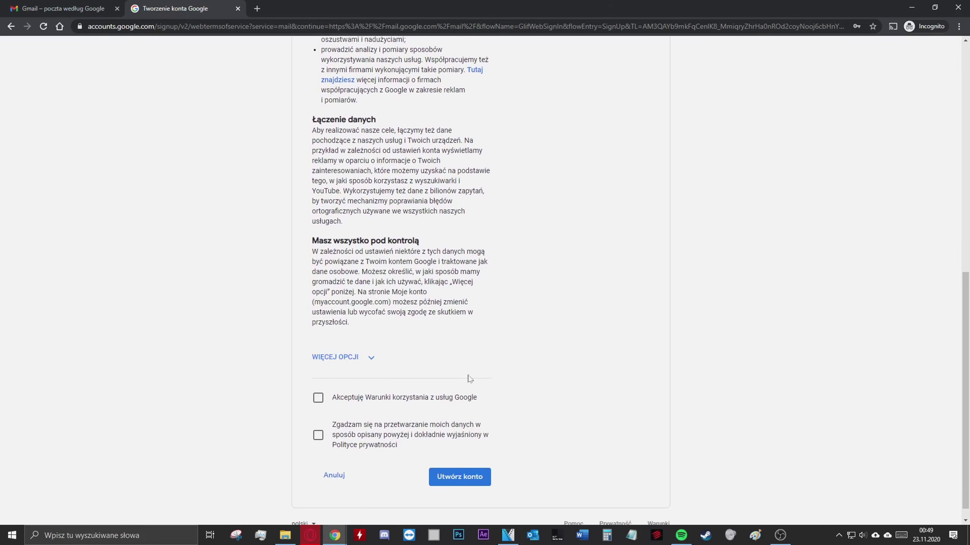
Tick the Terms of Service and data-processing consents, then submit with Utwórz konto
click(317, 399)
scroll(291, 403, down, 1)
click(318, 419)
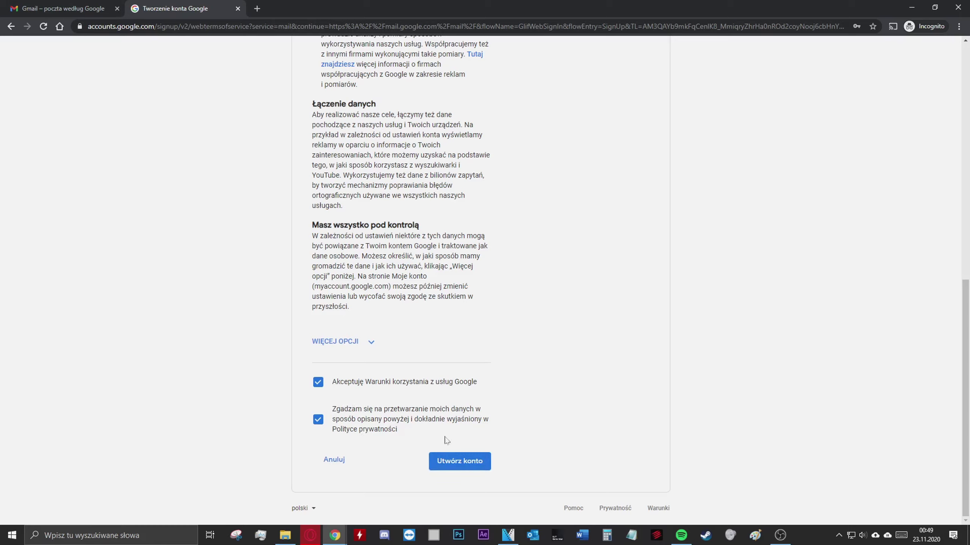
click(453, 462)
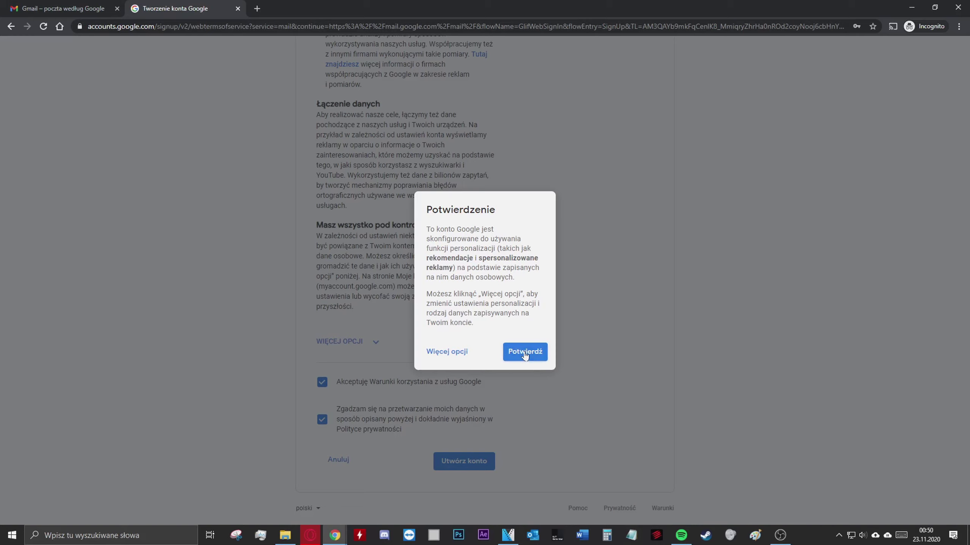
Review the personalization settings under Więcej opcji, then confirm with Utwórz konto
click(447, 352)
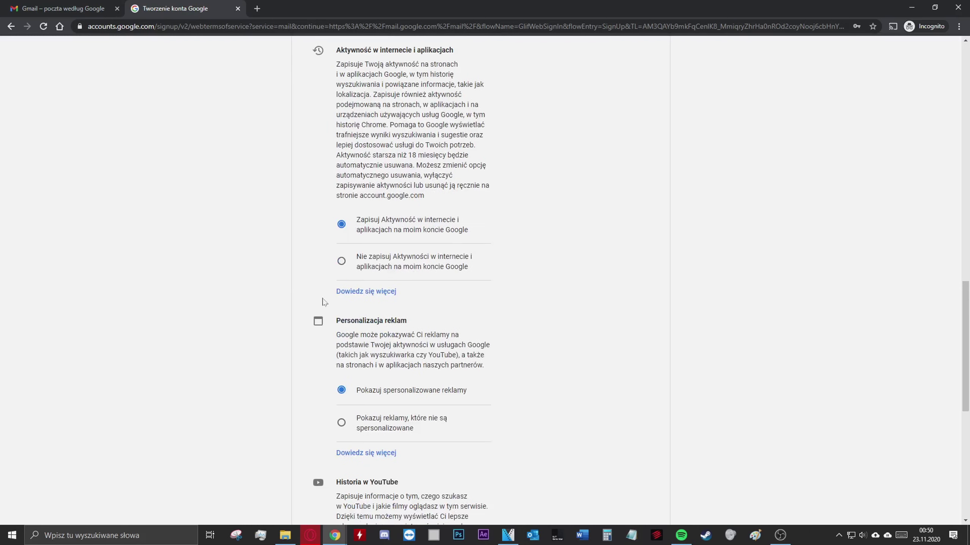
scroll(300, 409, down, 10)
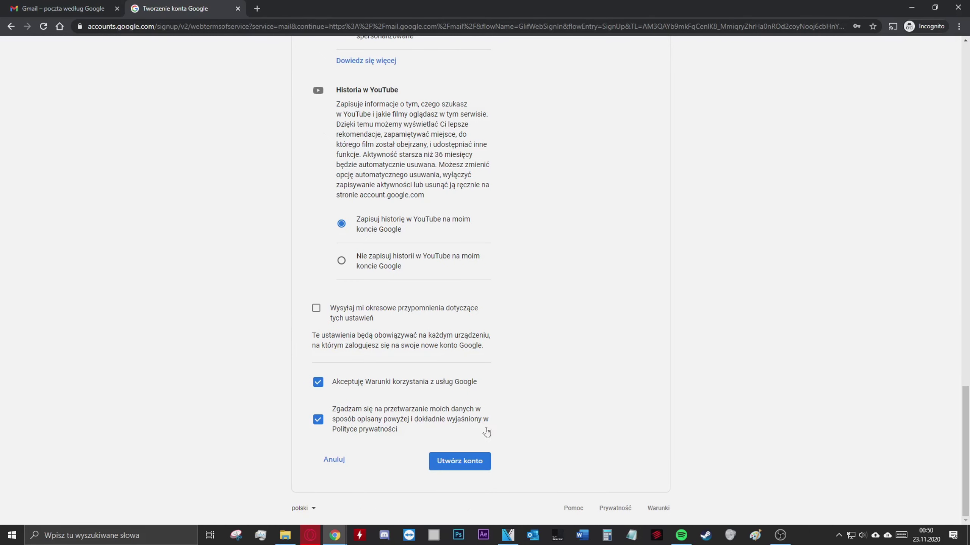
scroll(503, 424, up, 1)
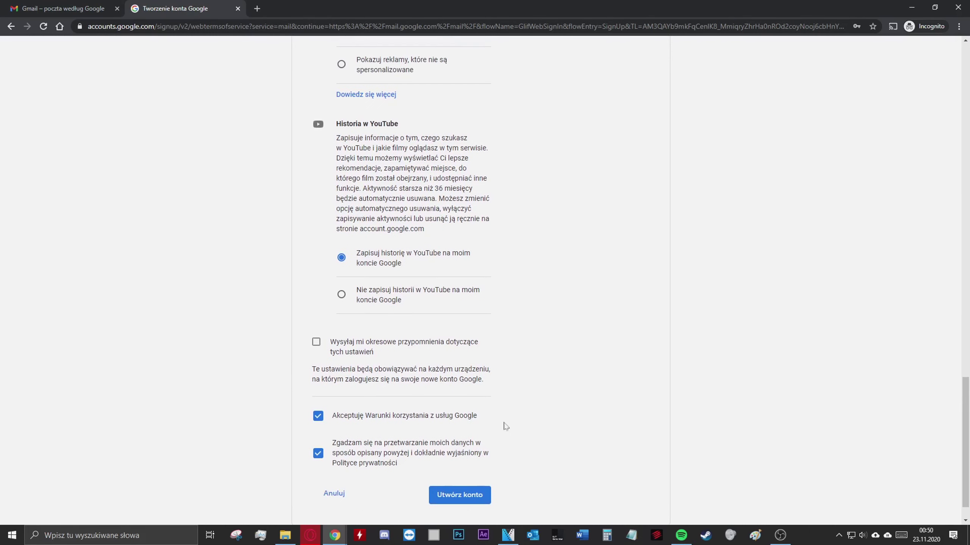
scroll(503, 424, down, 1)
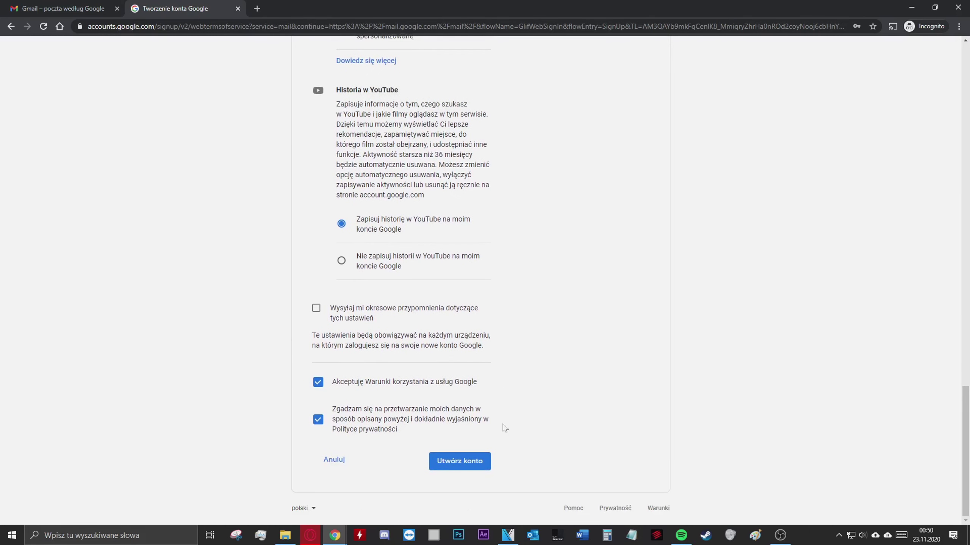
click(473, 462)
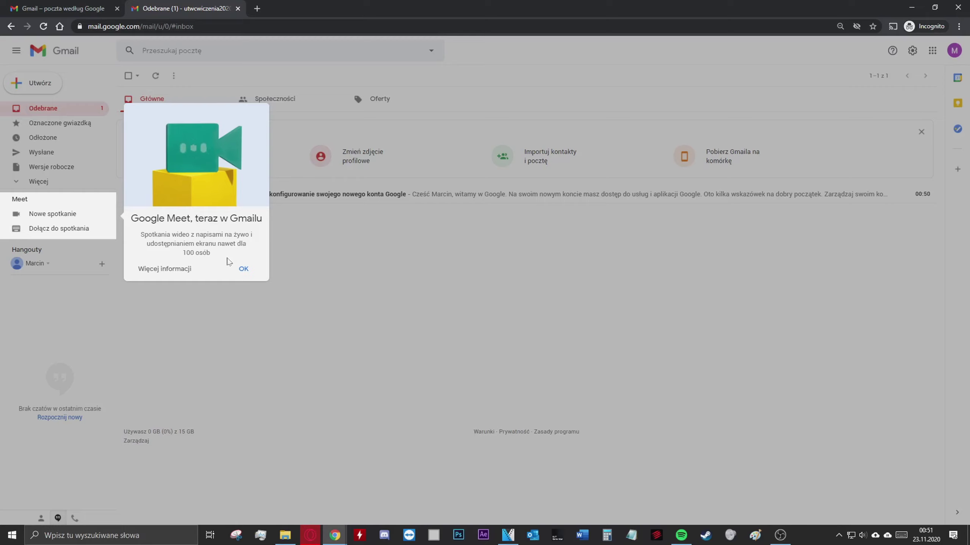
Dismiss the Google Meet popup and expand the sidebar with Więcej
click(244, 269)
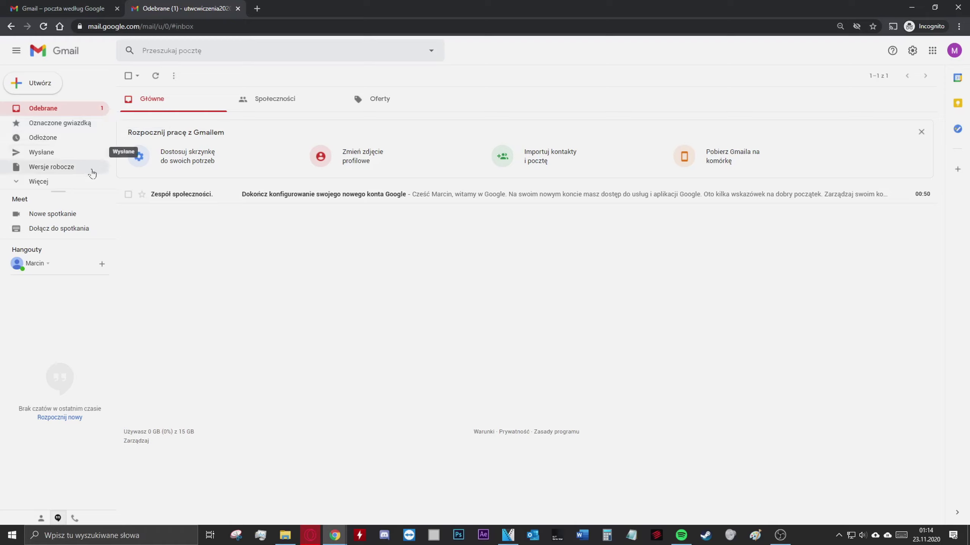
click(44, 183)
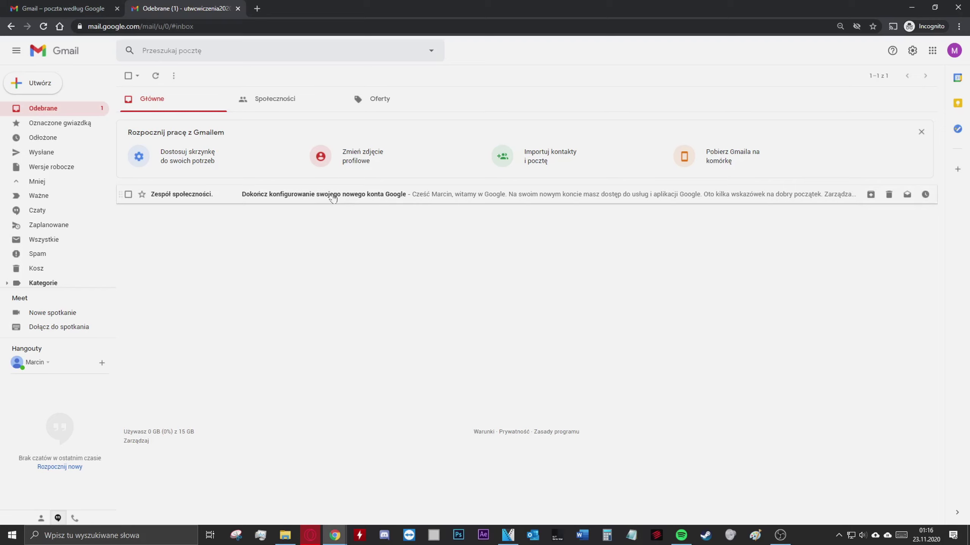
click(295, 200)
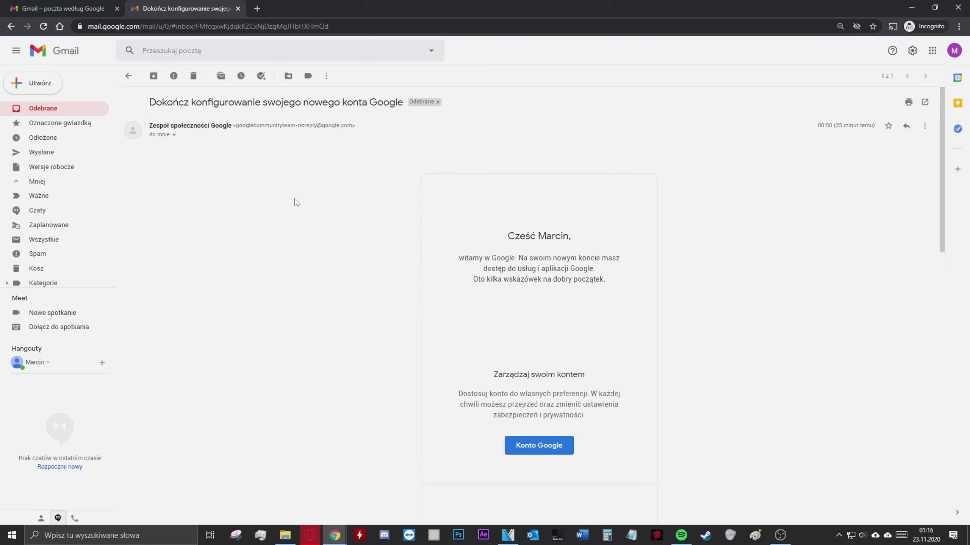
scroll(301, 216, down, 1)
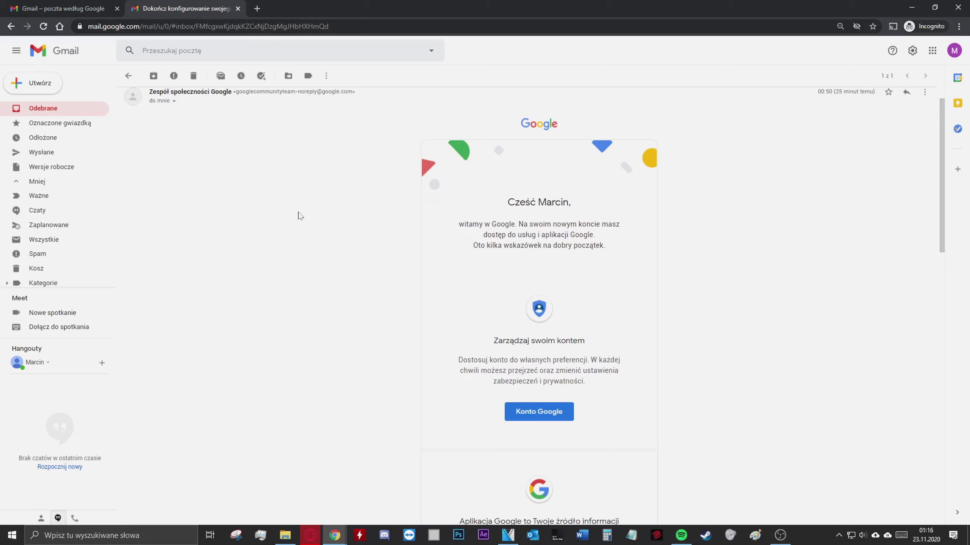
scroll(300, 216, down, 5)
scroll(351, 282, down, 7)
scroll(343, 287, down, 8)
scroll(343, 296, up, 11)
scroll(343, 296, up, 4)
scroll(344, 297, up, 6)
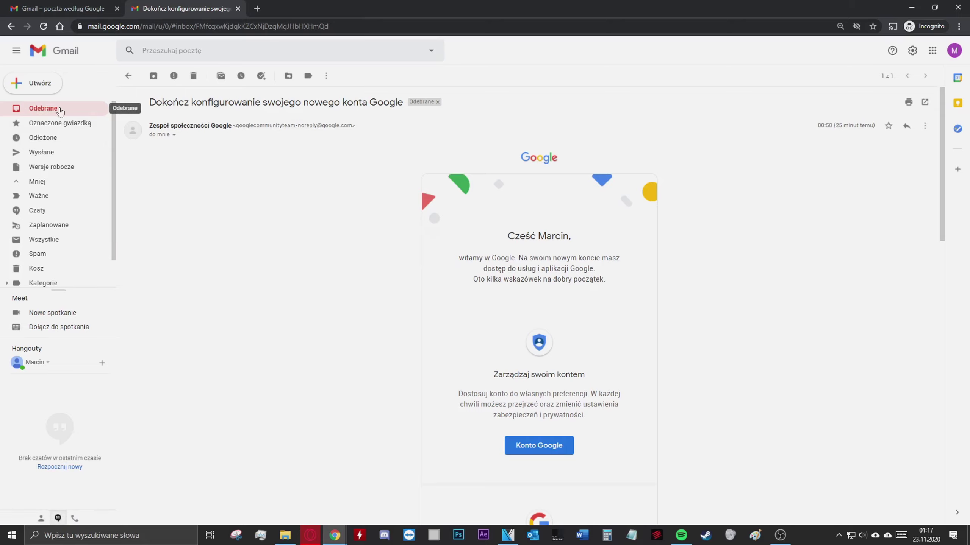
click(61, 112)
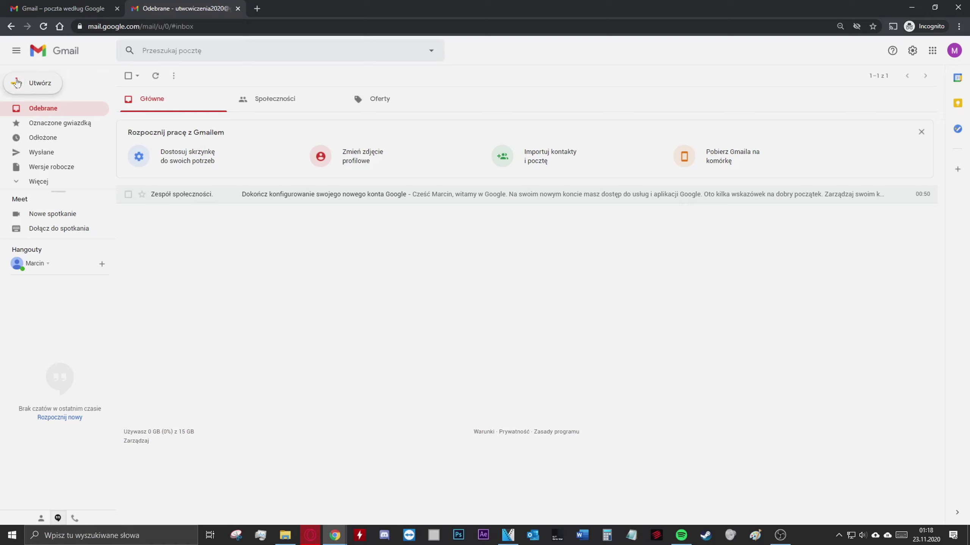
Start a new message addressed to the contact's Gmail address
click(45, 84)
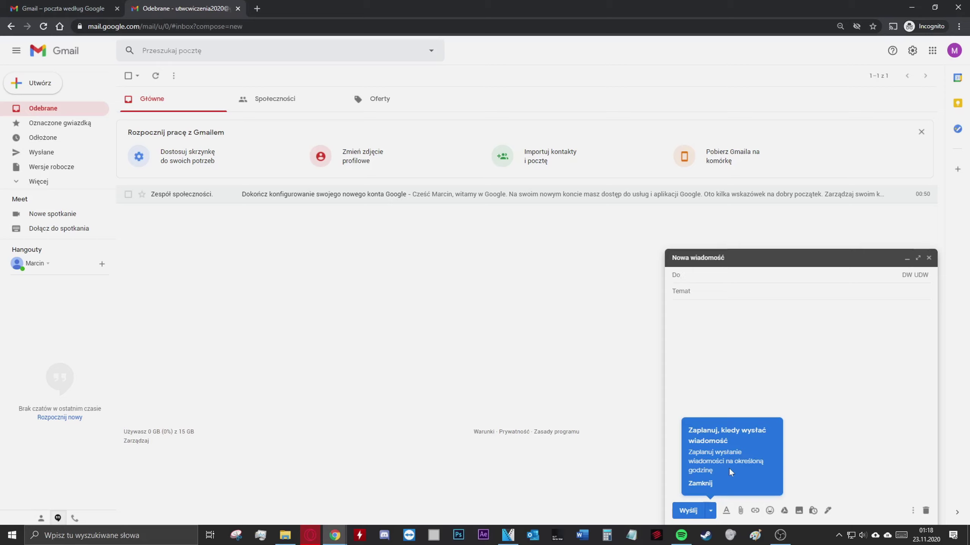
click(699, 484)
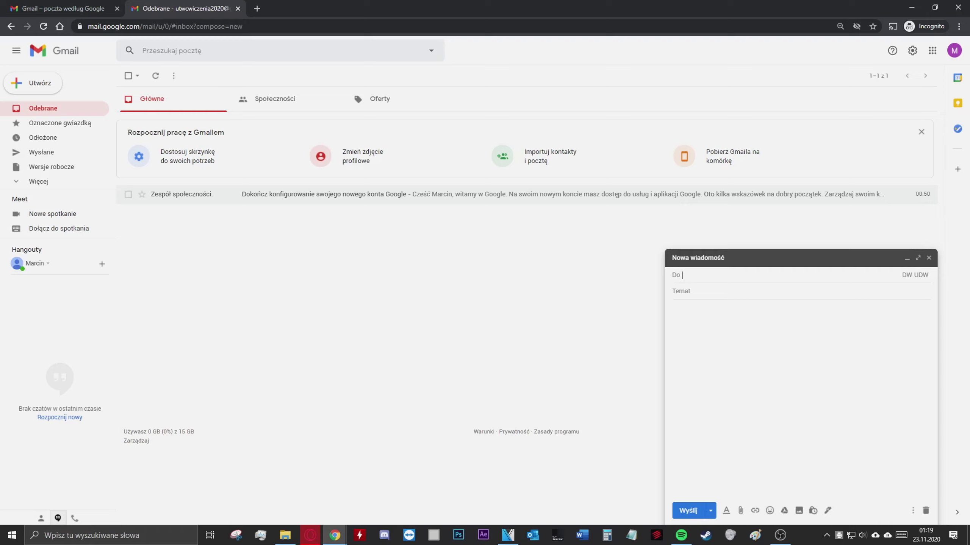
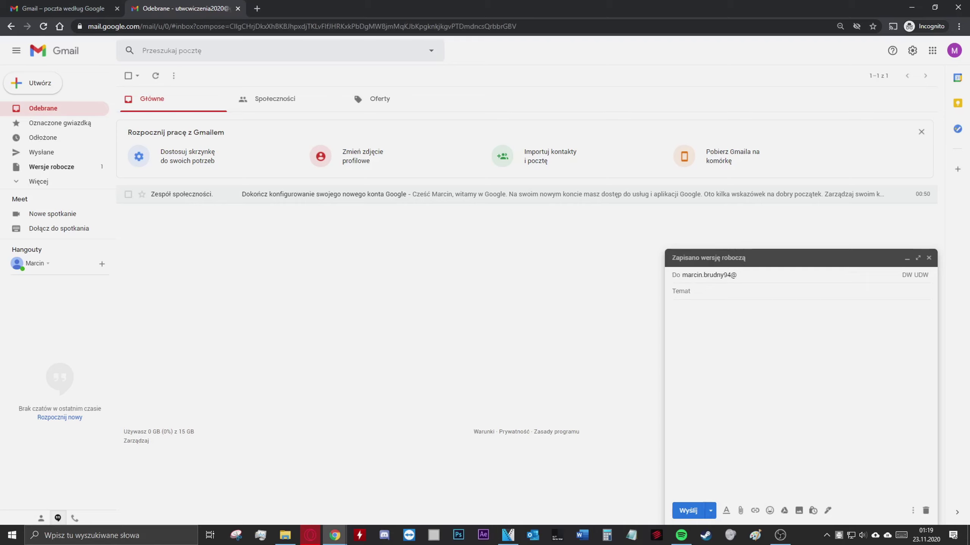
click(681, 292)
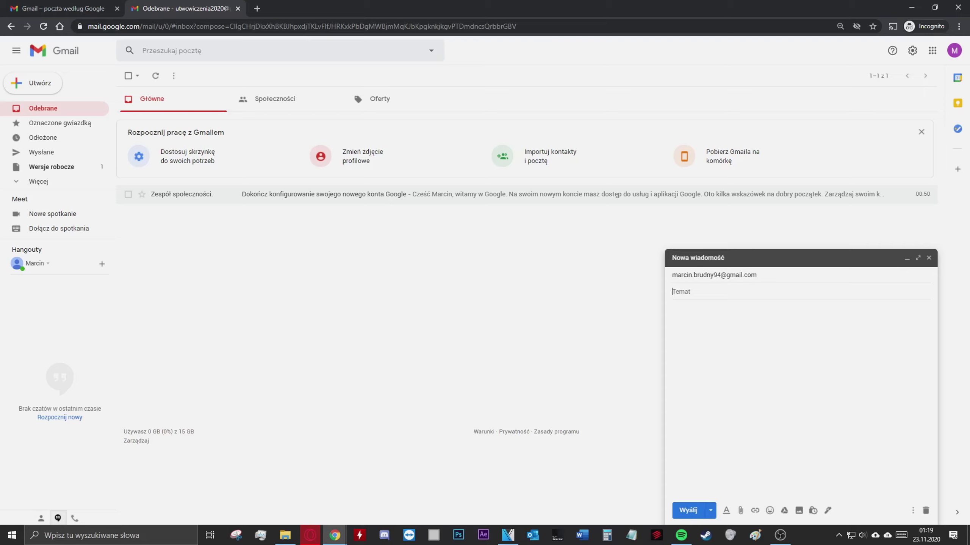
Add subject Ćwiczenia and body 'Dzień dobry! Udało mi się stworzyć konto na gmailu', then send
text(Ćwiczenia)
click(673, 309)
text(Dzień dobry)
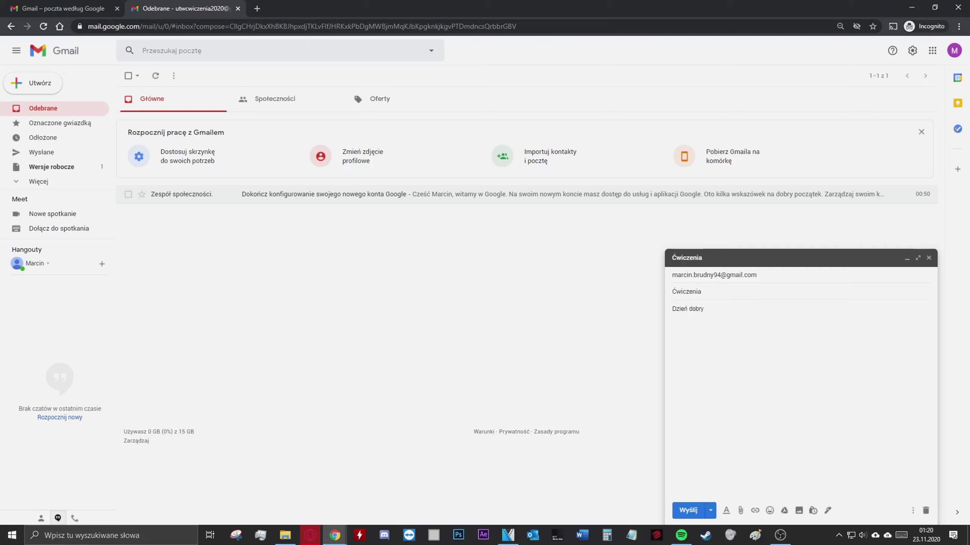
text(! Udało mi się stworzyć konto na gmailu.)
click(692, 512)
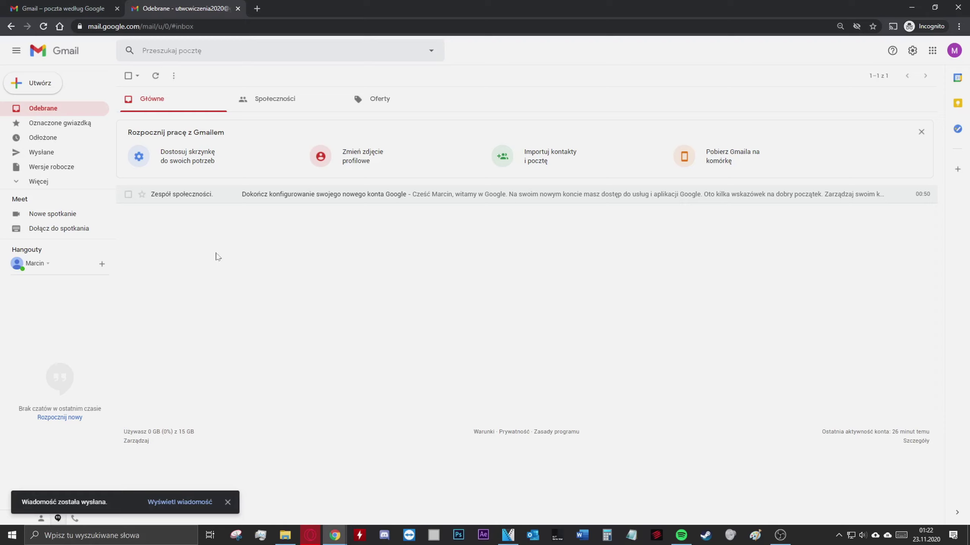
click(66, 157)
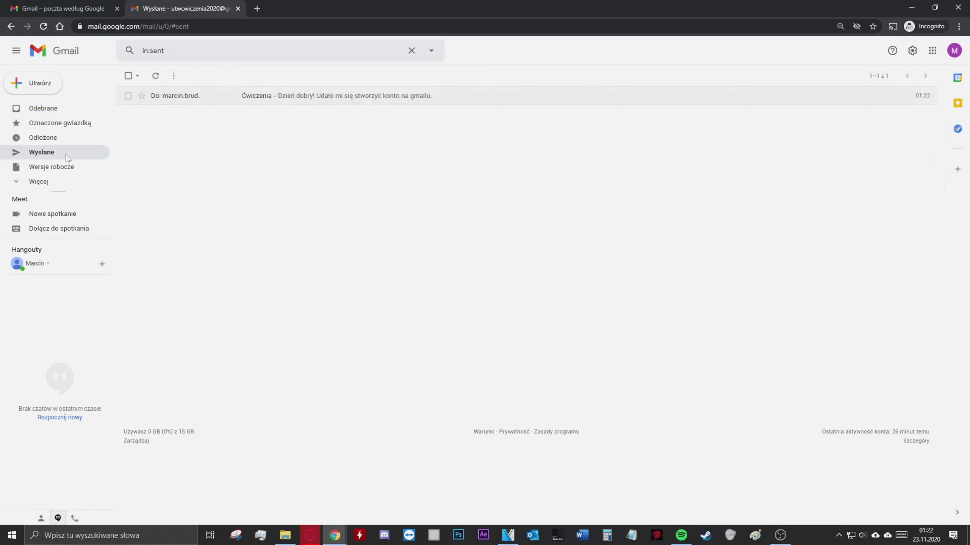
click(227, 99)
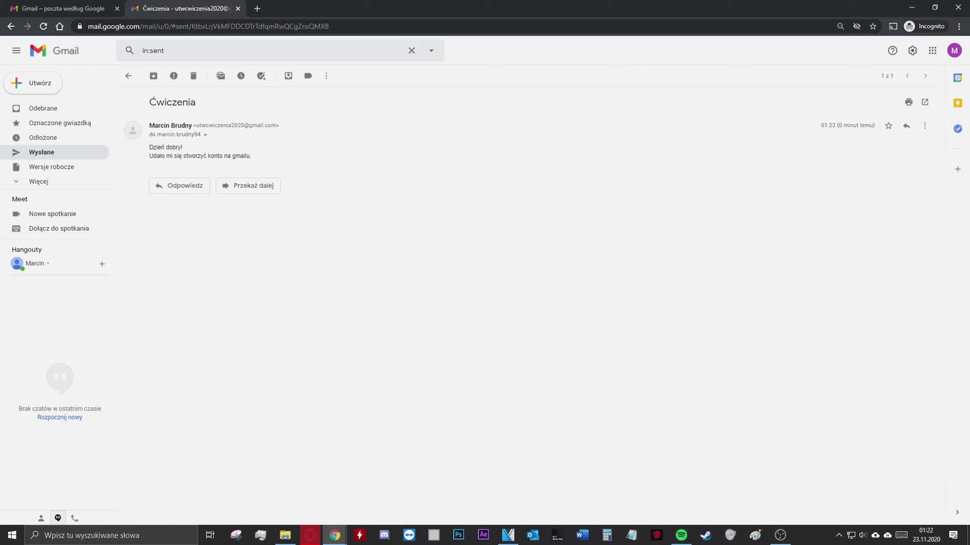
click(206, 136)
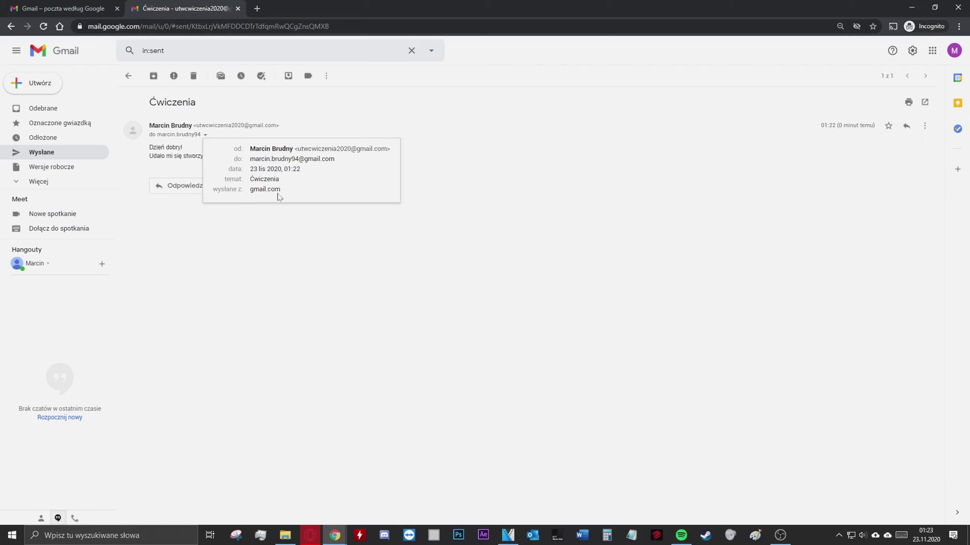
click(252, 228)
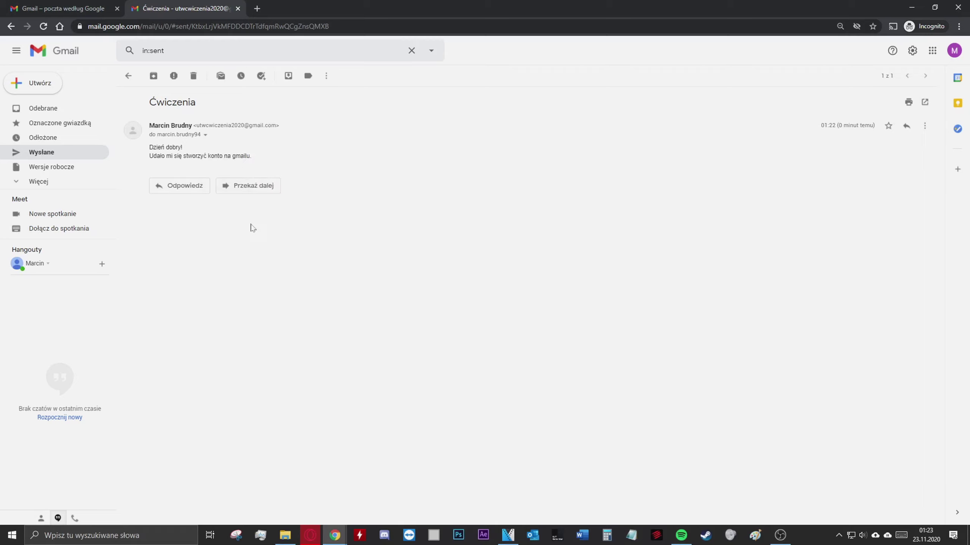
click(71, 113)
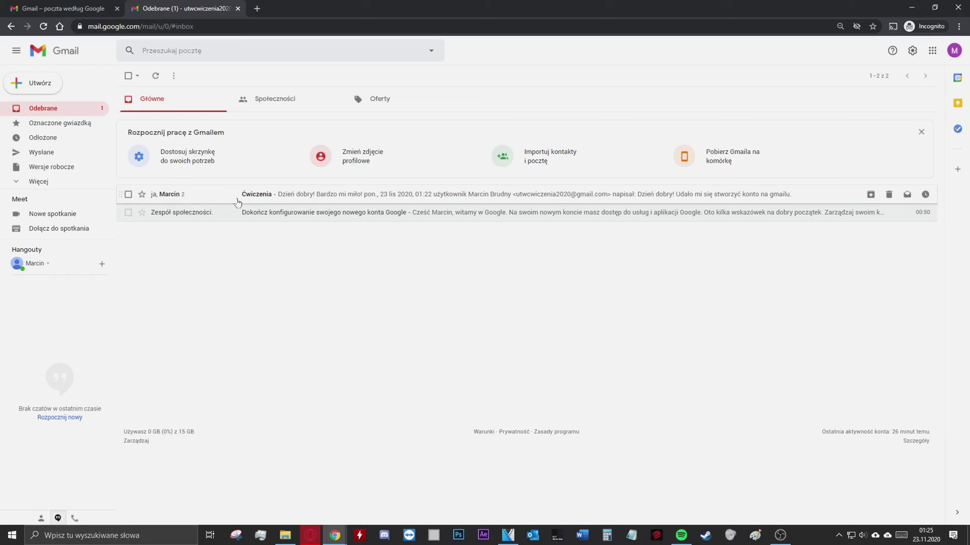
Open the Ćwiczenia conversation in Odebrane to read the reply
click(263, 197)
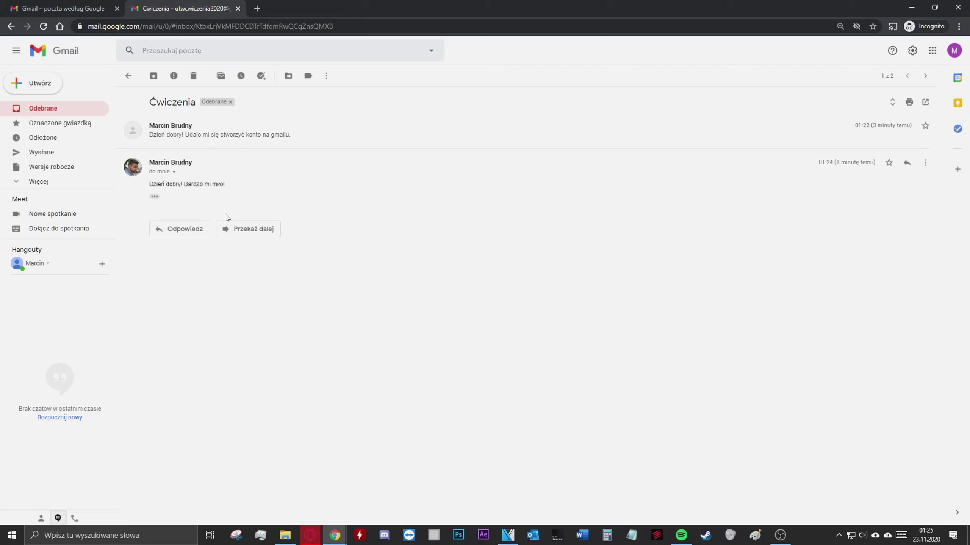
Reply to the latest Ćwiczenia message with 'Mi też jest bardzo miło.' and send it
click(199, 231)
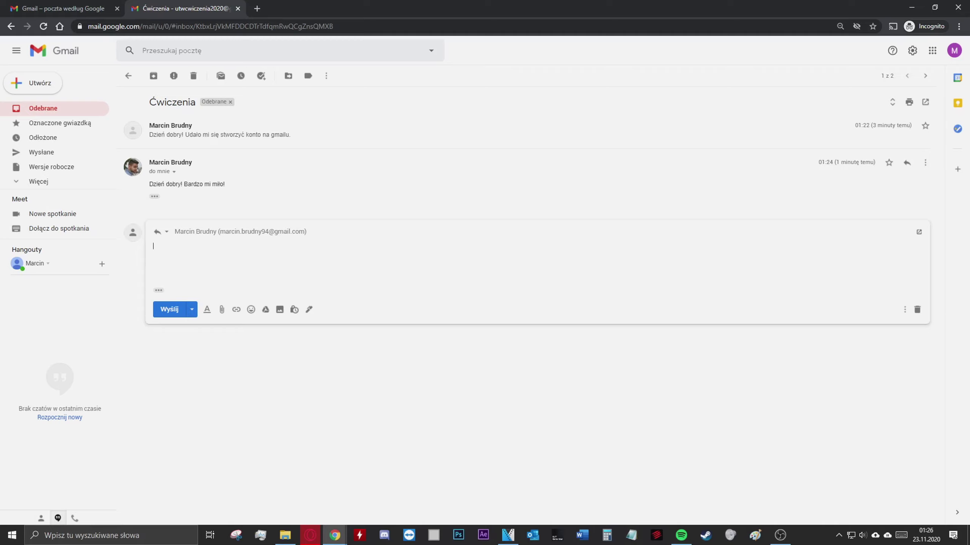
text(Mi też jest bardzo miło.)
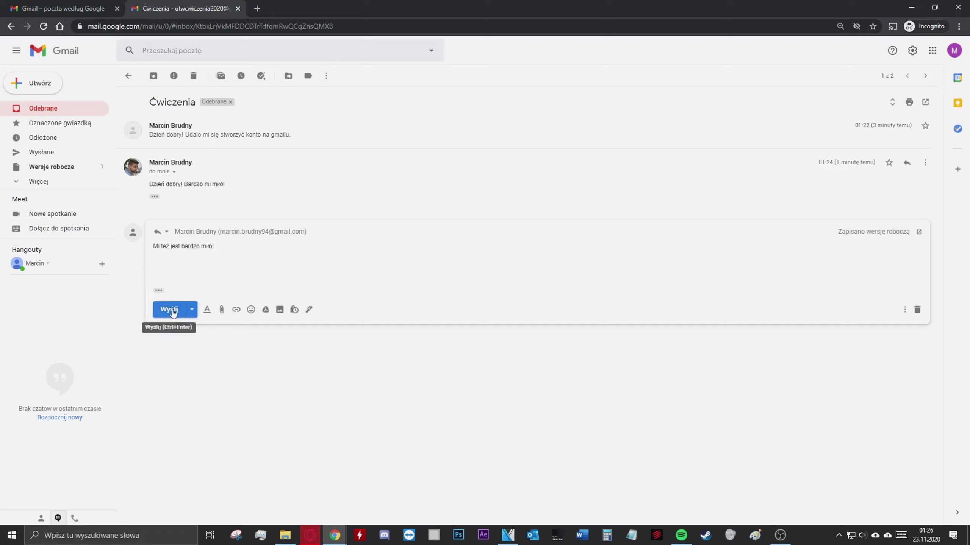
click(169, 310)
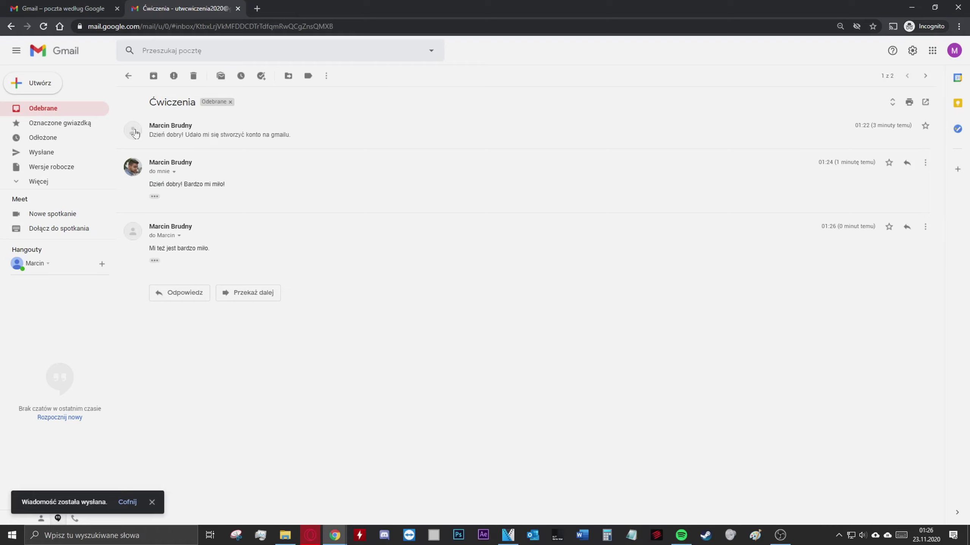
Check the three-message Ćwiczenia thread in Wysłane, then return to Odebrane
click(65, 156)
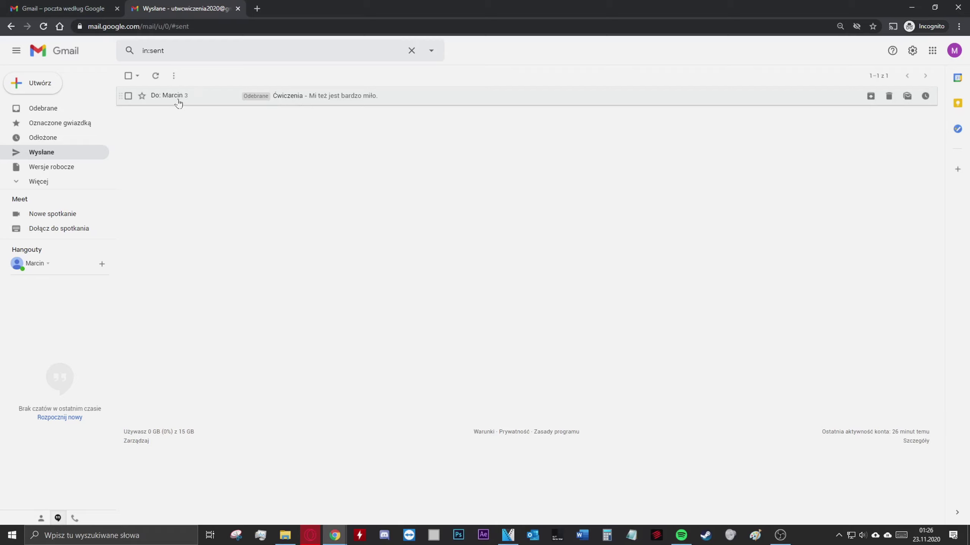
click(311, 97)
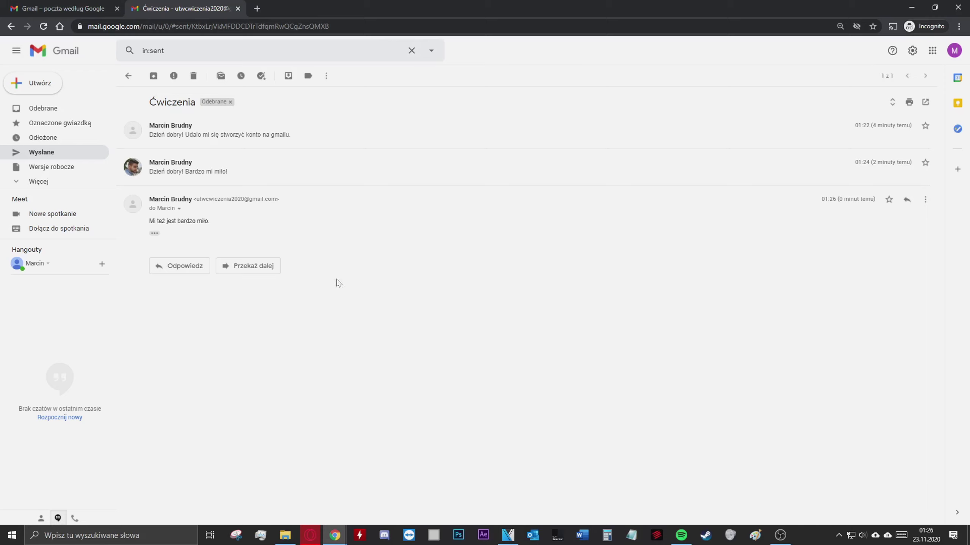
click(42, 108)
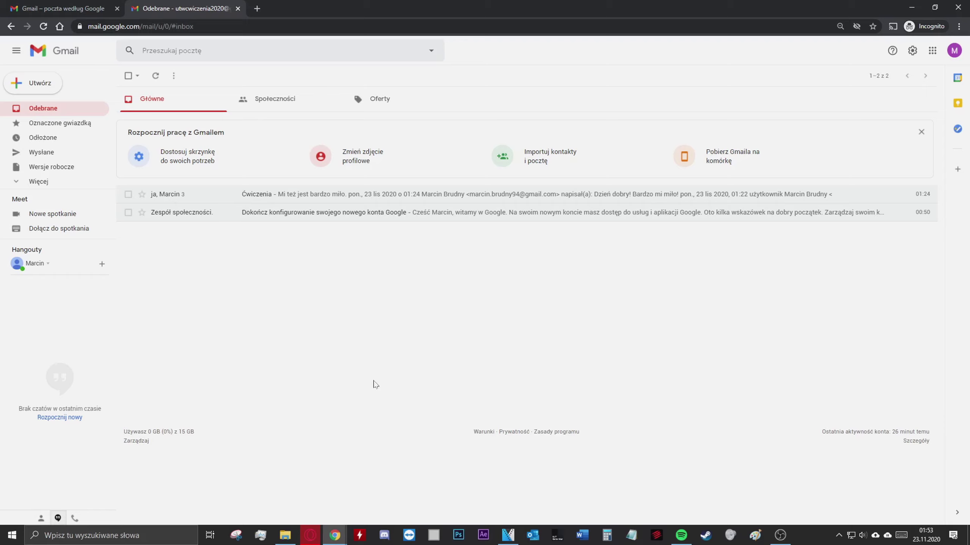
Start a new message and choose the suggested contact as recipient, re-selecting it once
click(40, 84)
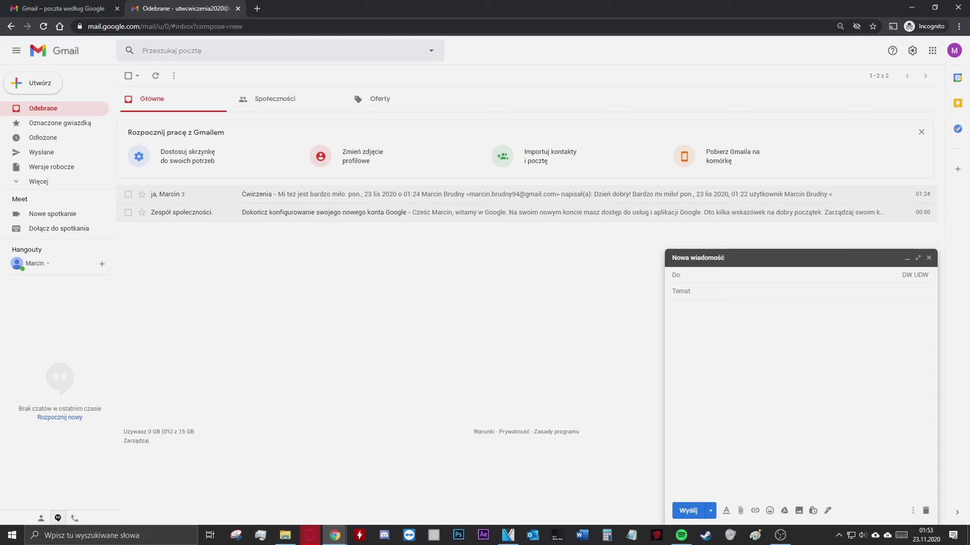
text(marcin)
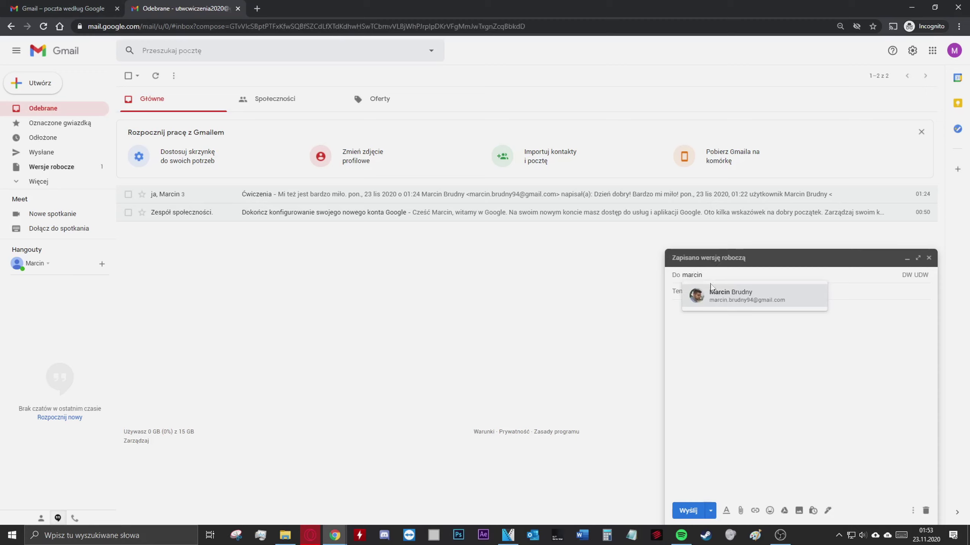
mouse_move(797, 298)
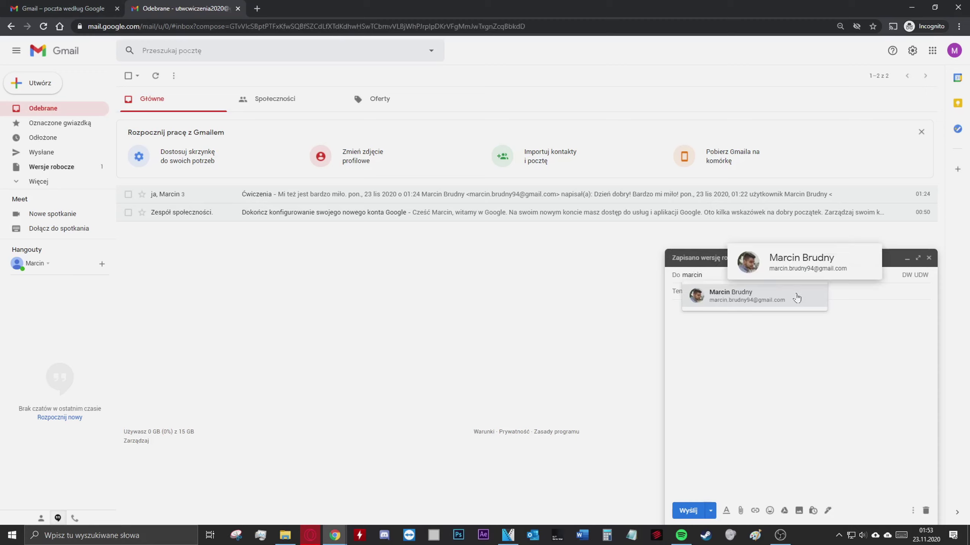
click(797, 298)
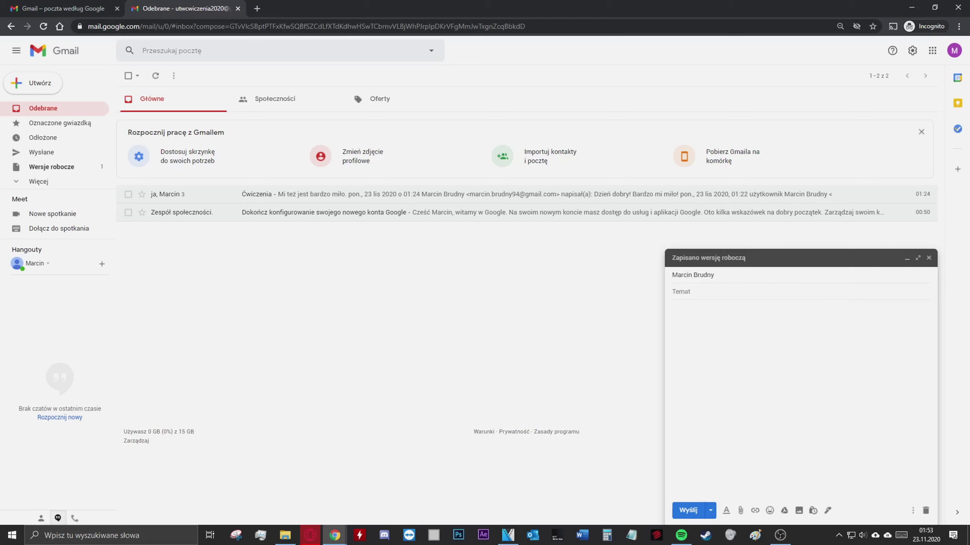
click(737, 278)
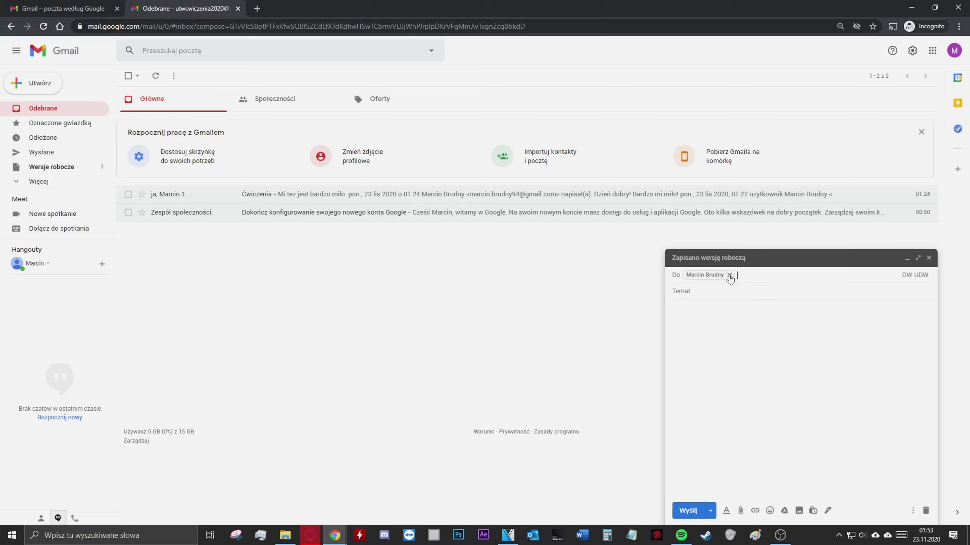
click(730, 275)
text(marcin)
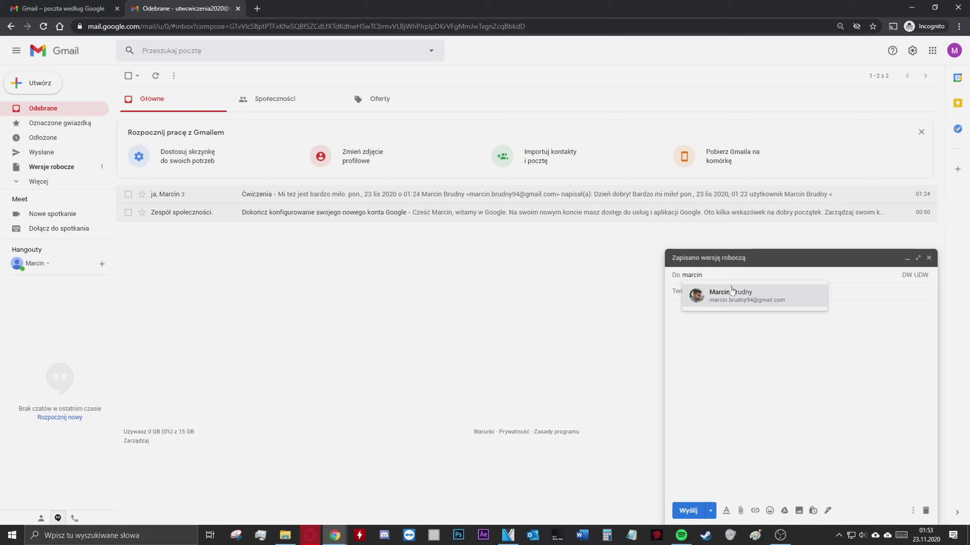
mouse_move(741, 299)
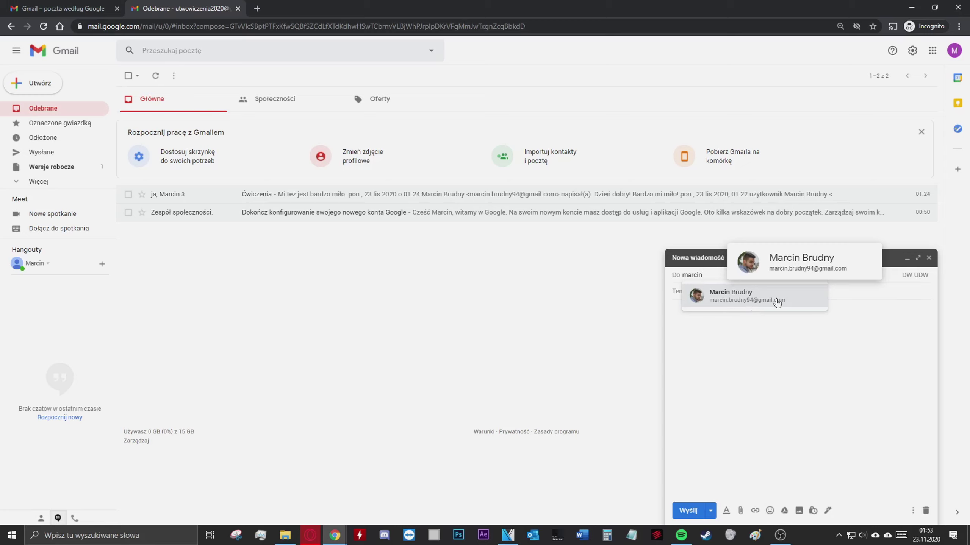
click(736, 300)
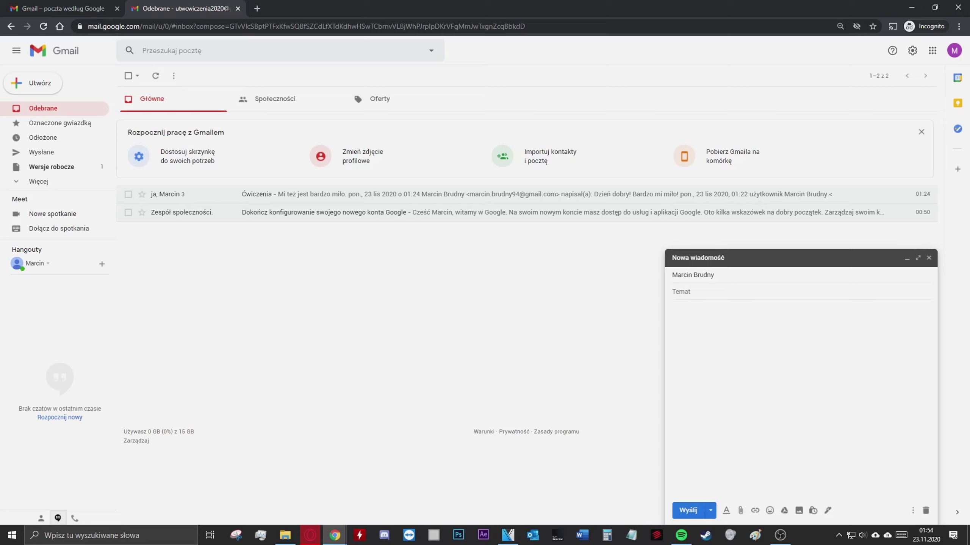
Enter the subject Tarnów and open a new browser tab
text(Tarnów)
click(434, 262)
click(257, 9)
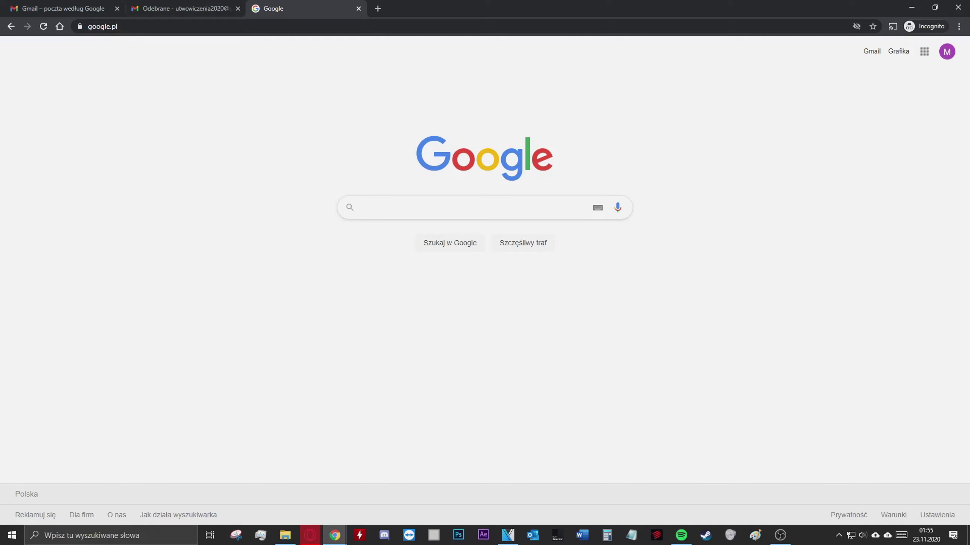
Search Google for 'Tarnów' and scroll down to the Wikipedia result
text(Tarnów)
key(Return)
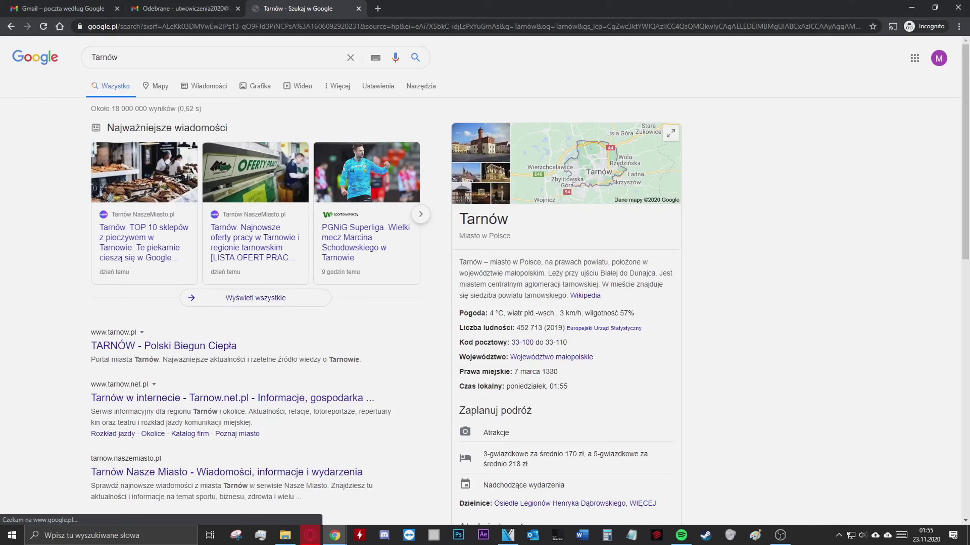
scroll(427, 246, down, 3)
scroll(427, 246, down, 4)
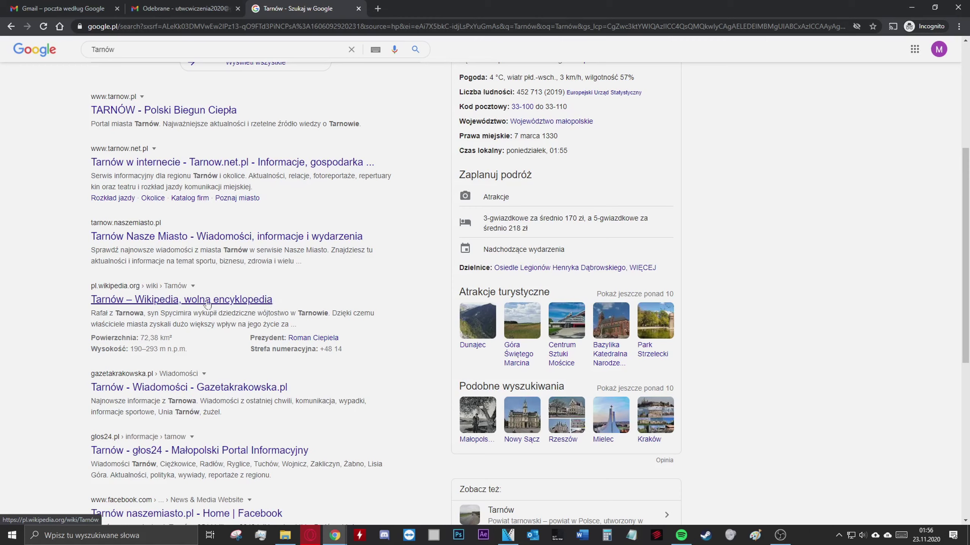
Open the 'Tarnów – Wikipedia, wolna encyklopedia' result and skim the article, ending back at its introduction
click(161, 300)
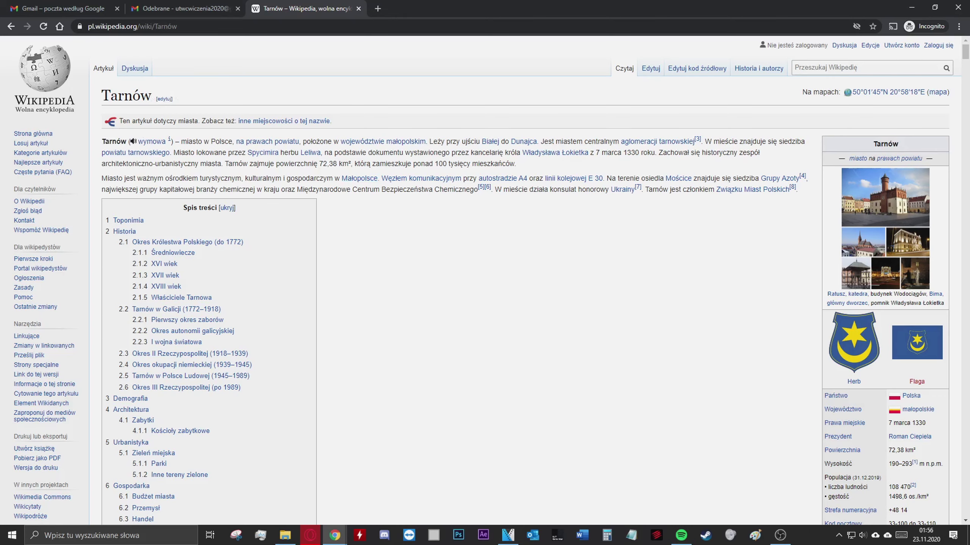
scroll(422, 203, down, 7)
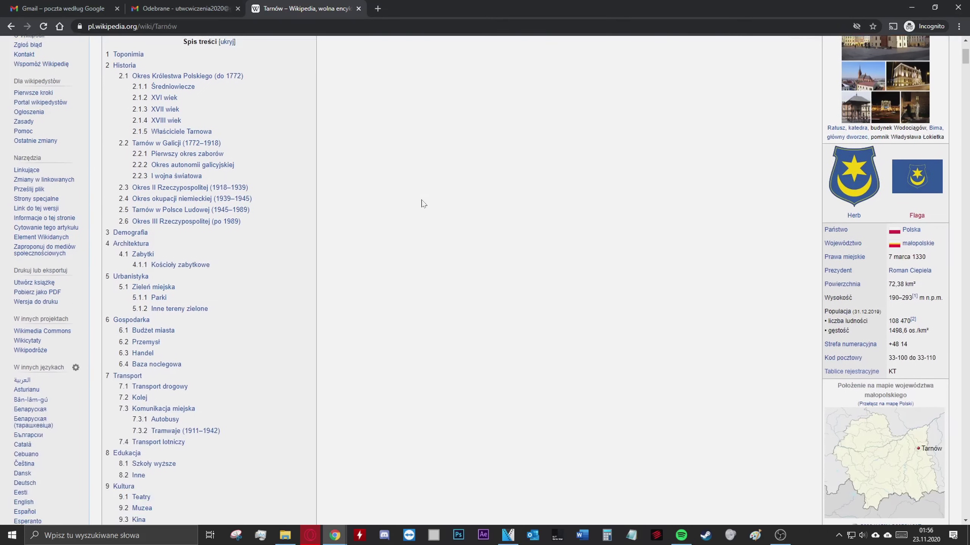
scroll(423, 203, down, 9)
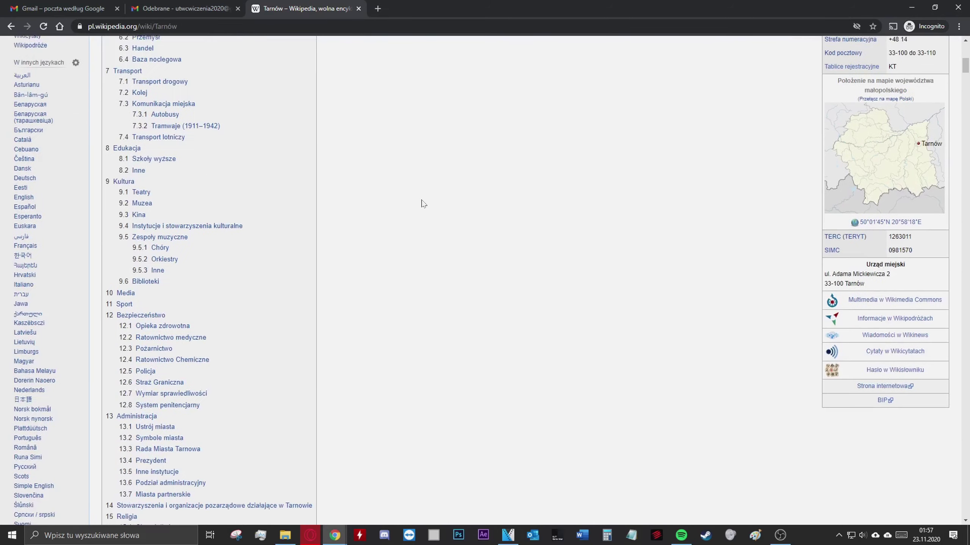
scroll(422, 205, down, 15)
scroll(458, 267, up, 20)
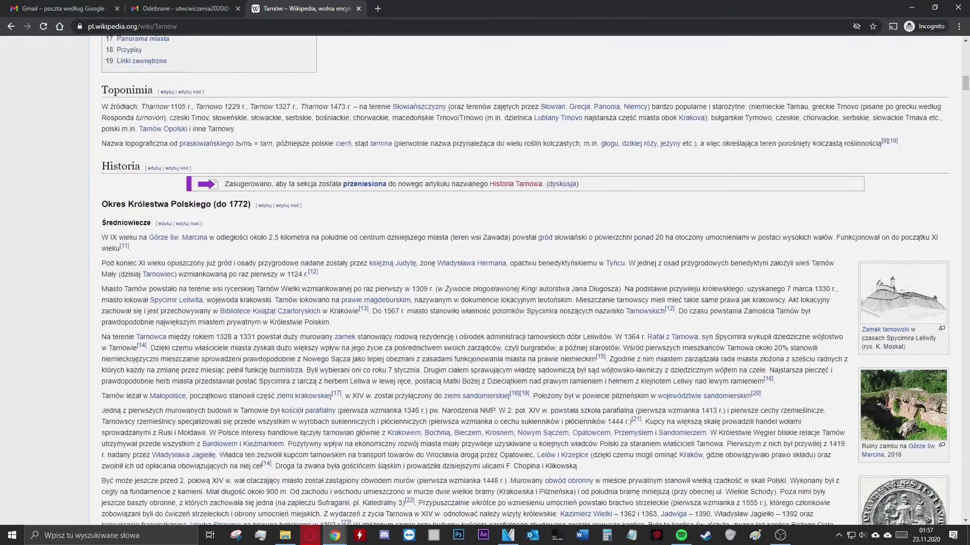
scroll(503, 313, up, 14)
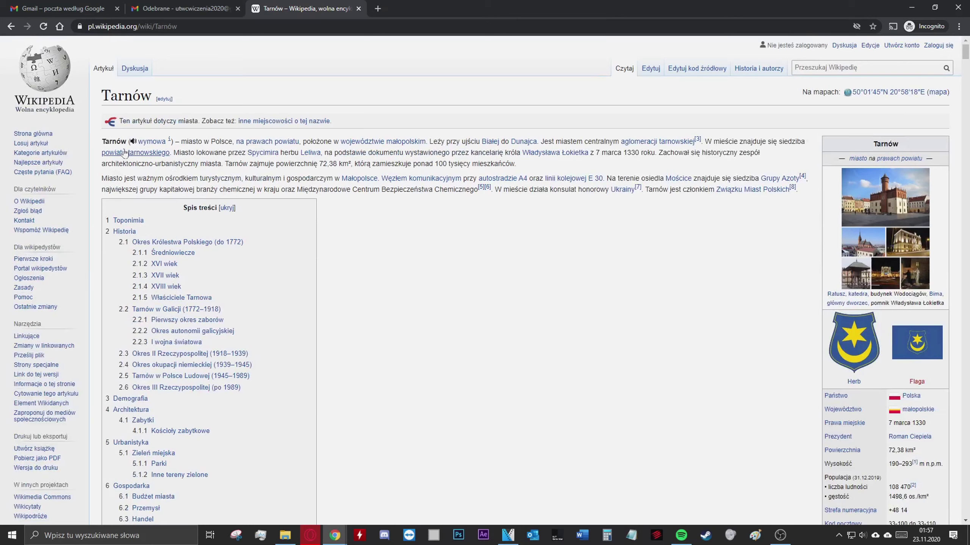
Select exactly the two intro paragraphs of the Tarnów article and copy them with Kopiuj
drag(102, 141, 808, 191)
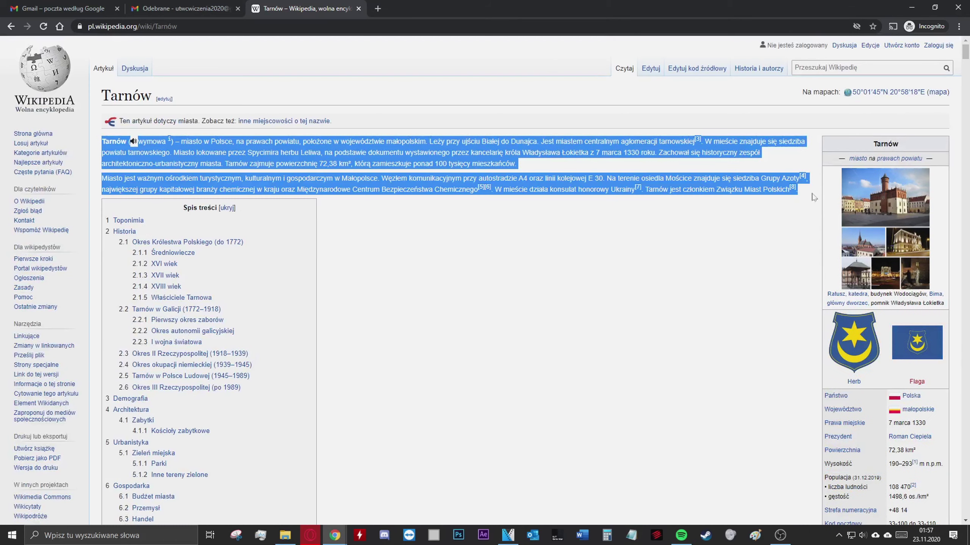
click(695, 259)
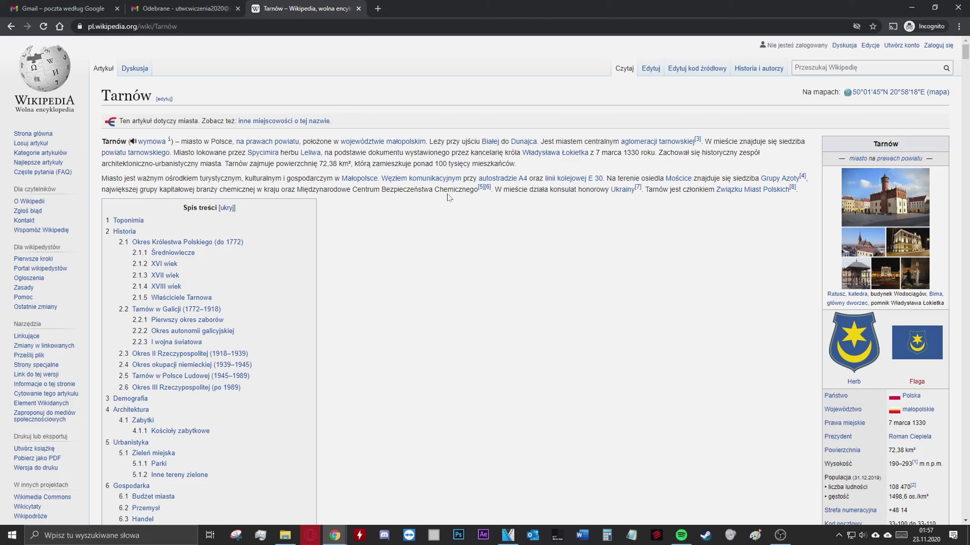
drag(103, 141, 131, 142)
drag(797, 189, 98, 139)
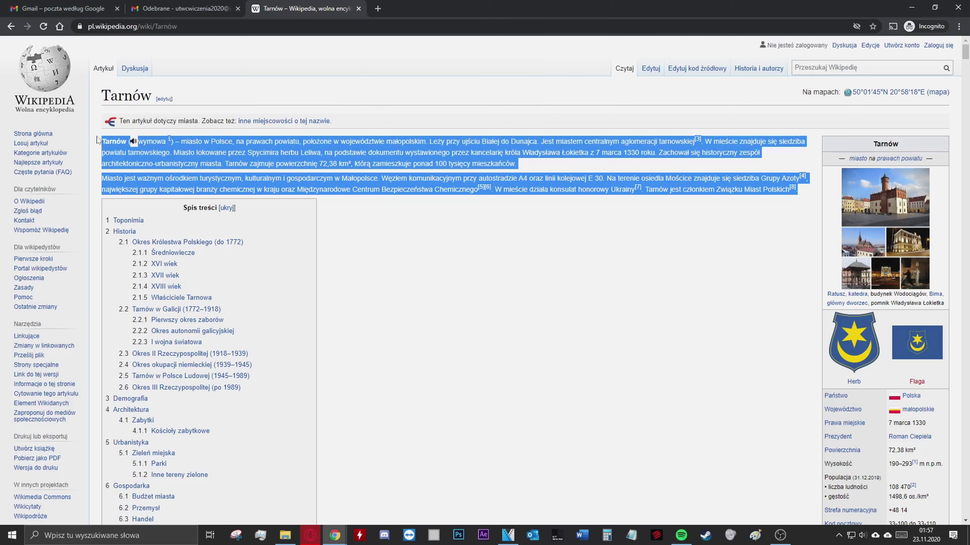
click(98, 140)
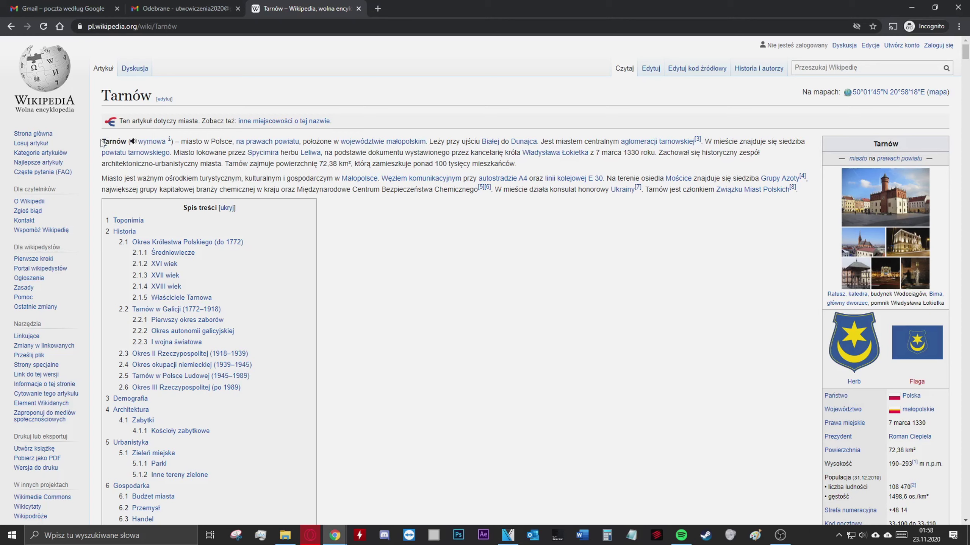
drag(103, 143, 449, 142)
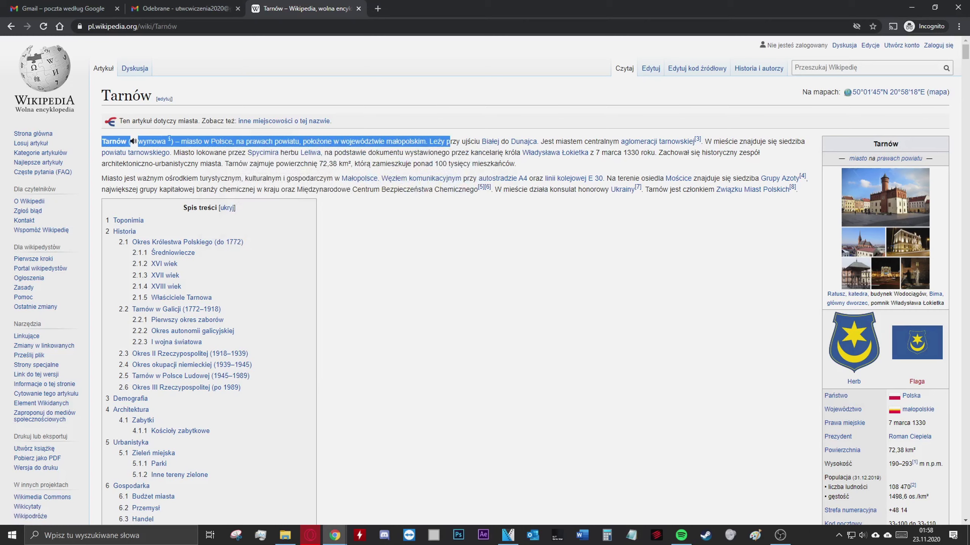
drag(449, 142, 453, 142)
drag(453, 142, 807, 194)
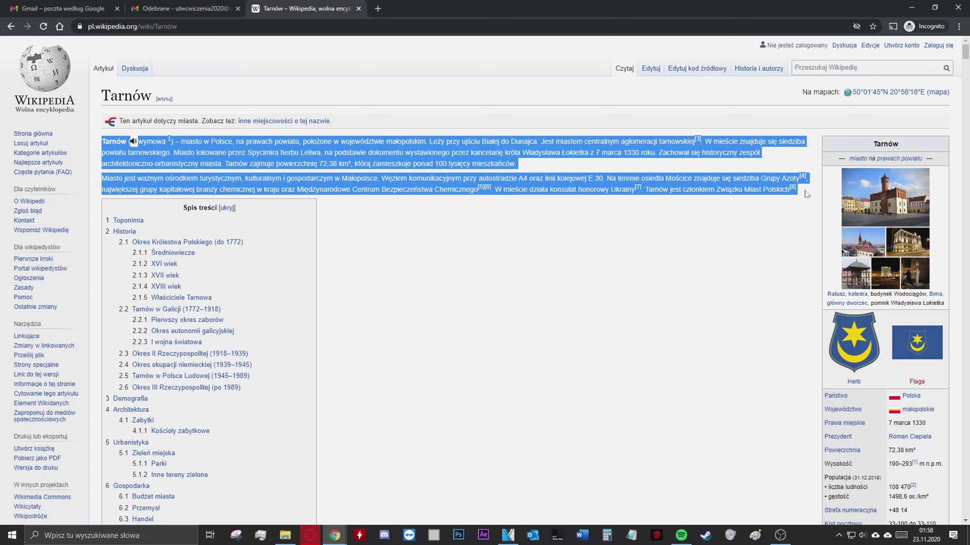
drag(807, 195, 805, 206)
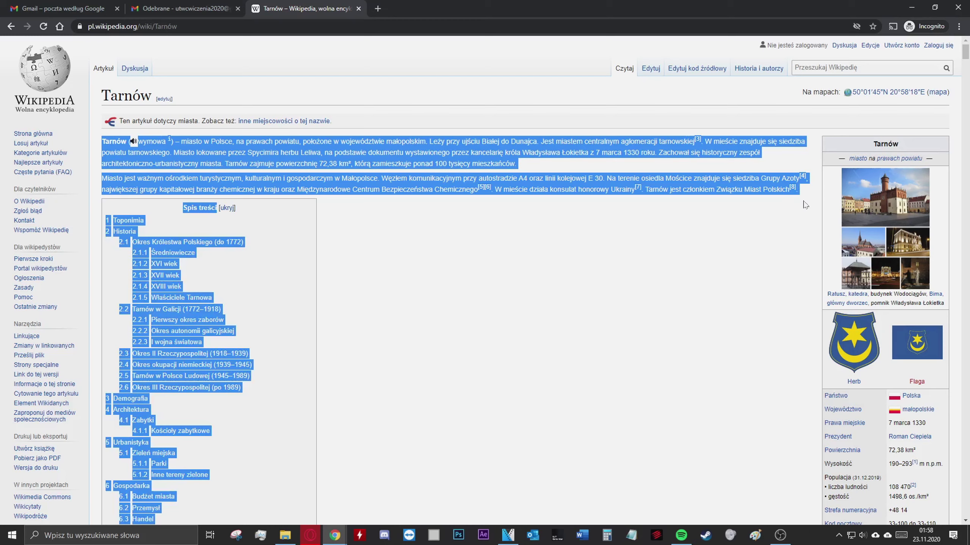
drag(804, 205, 801, 193)
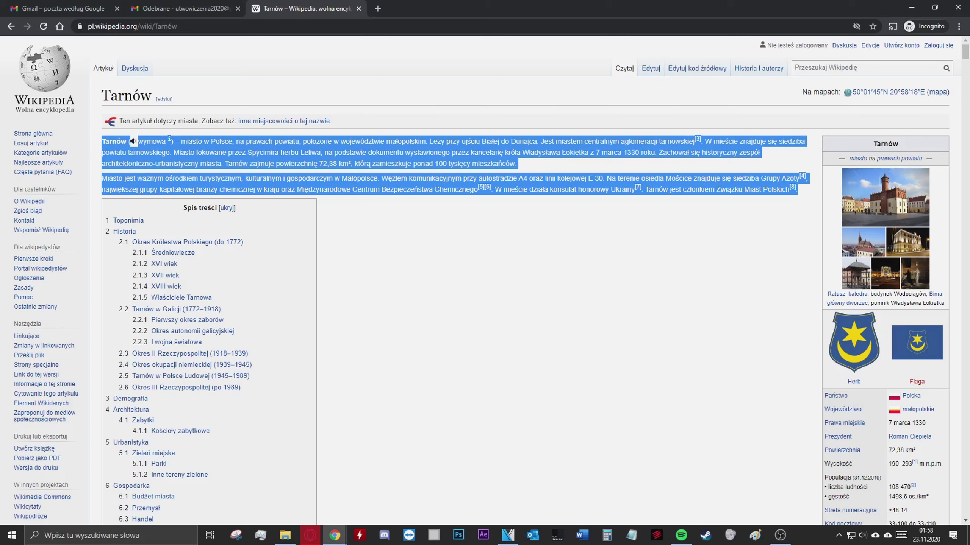
right_click(411, 154)
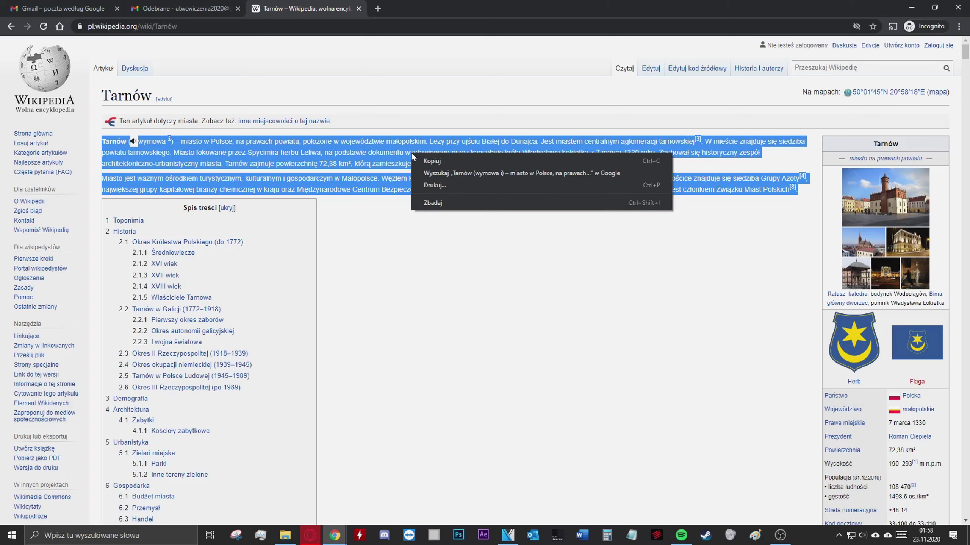
click(447, 162)
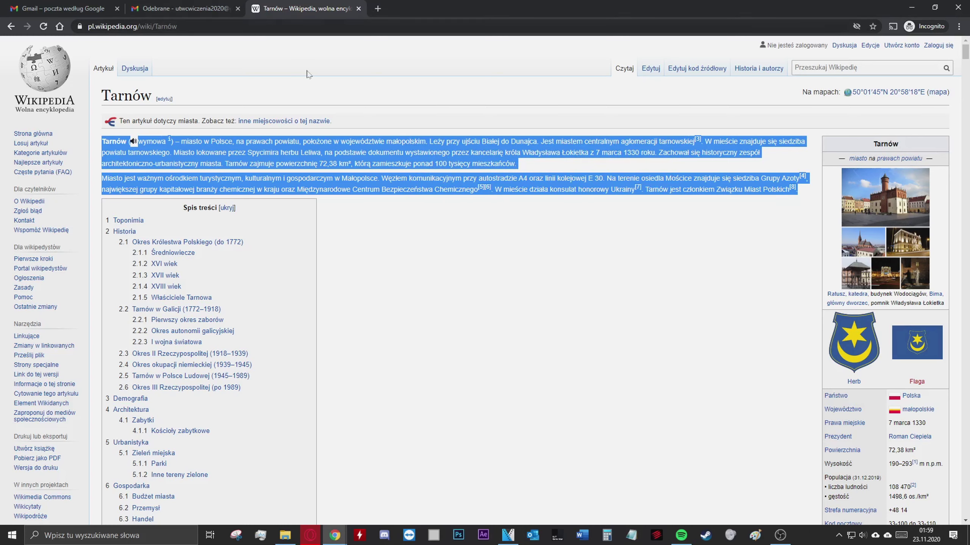
Paste the copied Wikipedia paragraphs into the Tarnów draft's body with Wklej, then go back to Wikipedia
click(198, 8)
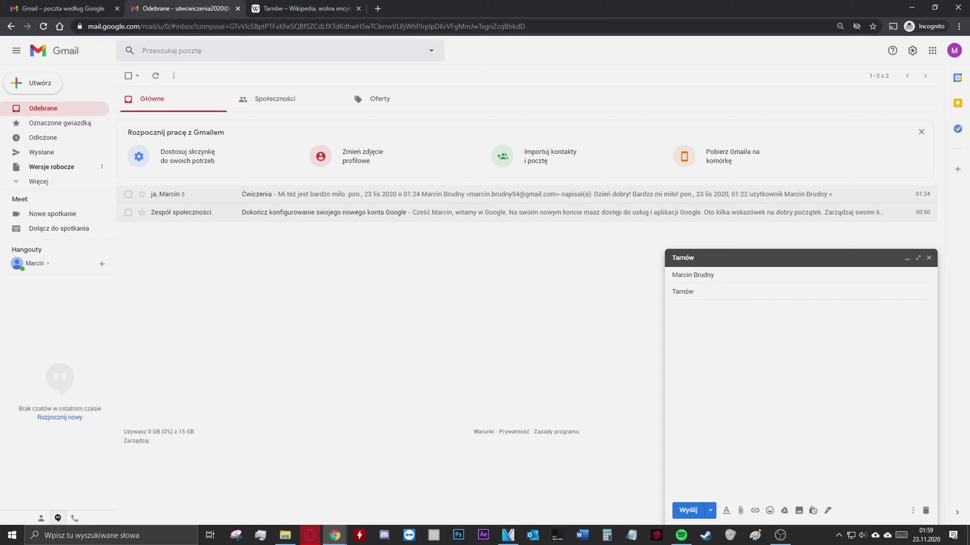
click(674, 310)
right_click(692, 321)
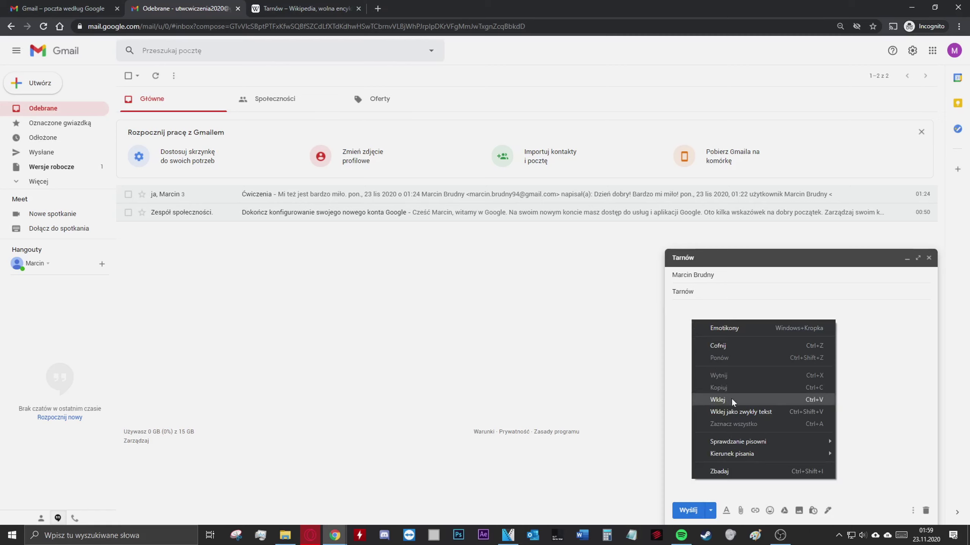
click(718, 400)
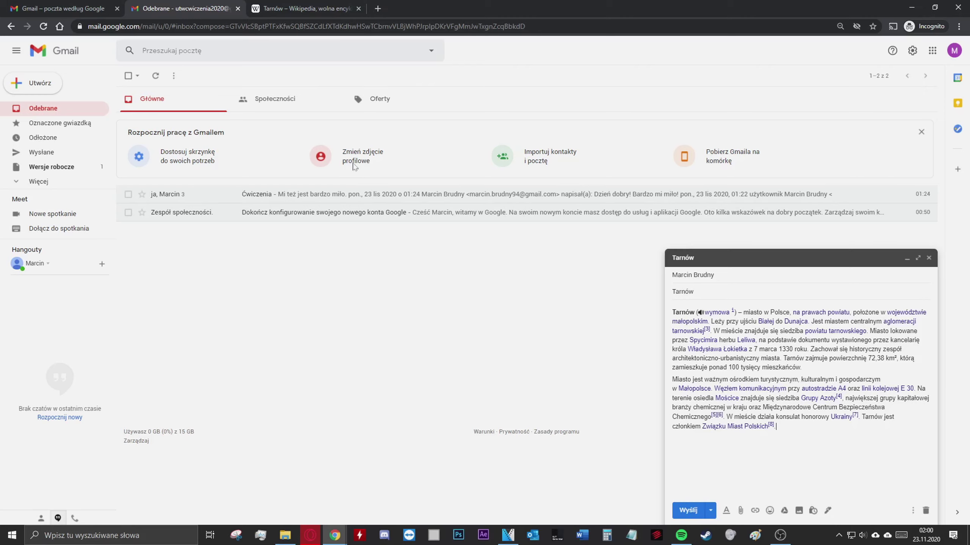
click(309, 9)
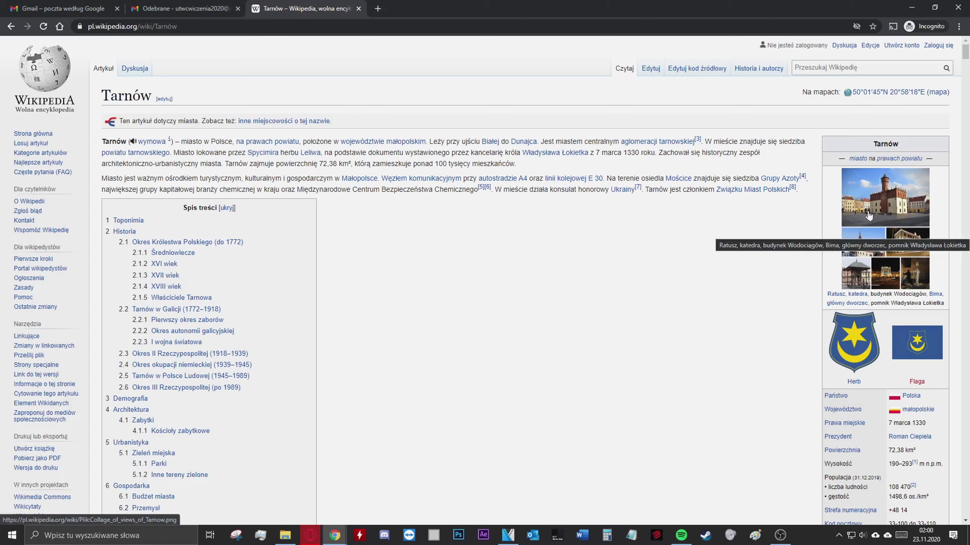
Copy the infobox collage of Tarnów views with Kopiuj grafikę and switch back to the Gmail draft
click(869, 216)
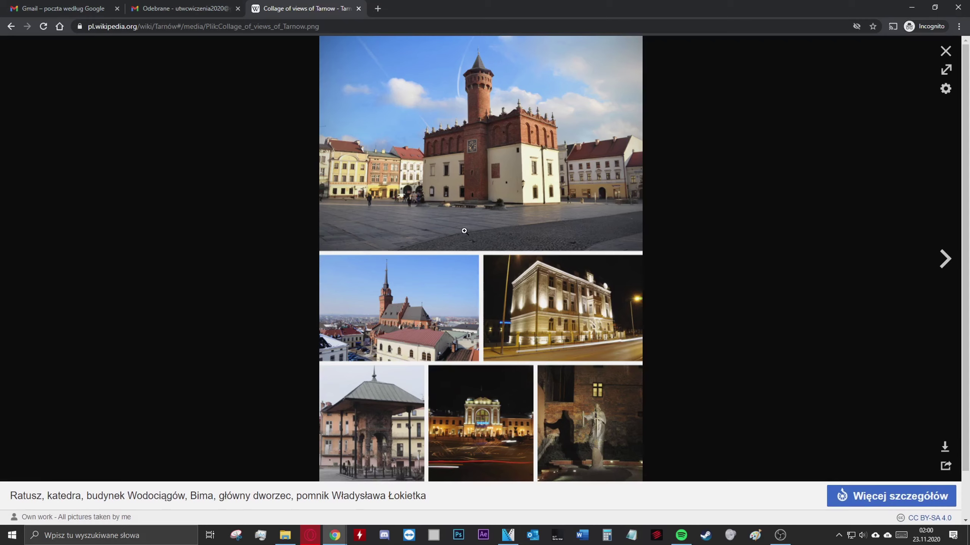
right_click(463, 230)
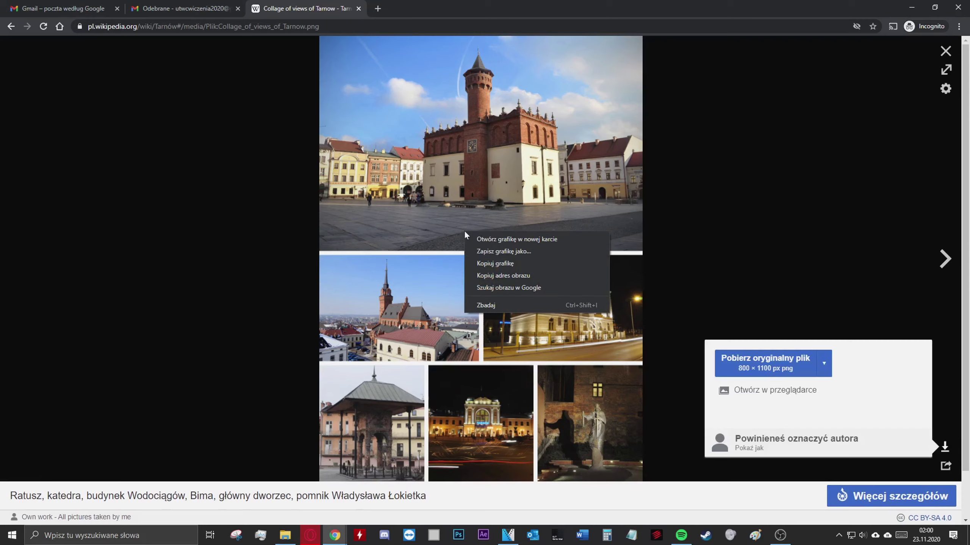
click(519, 266)
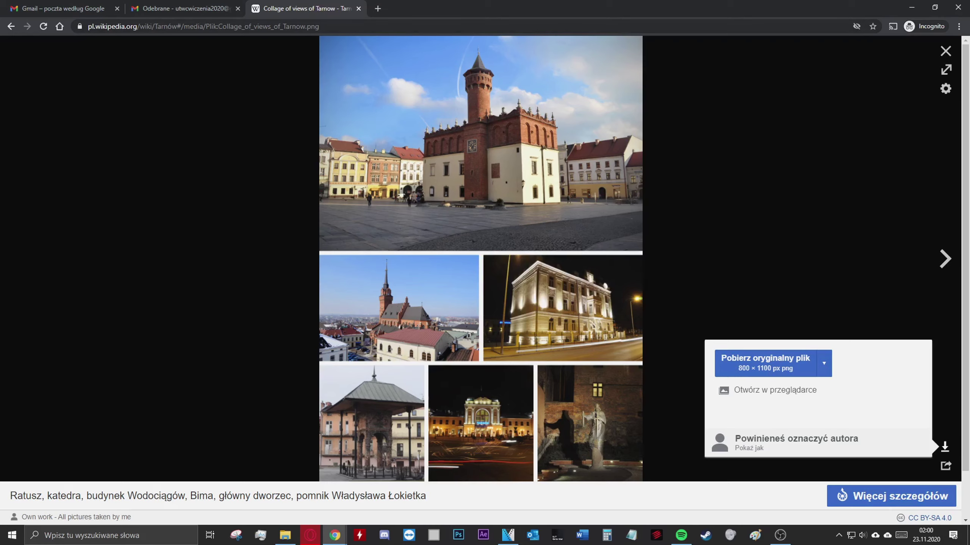
click(191, 8)
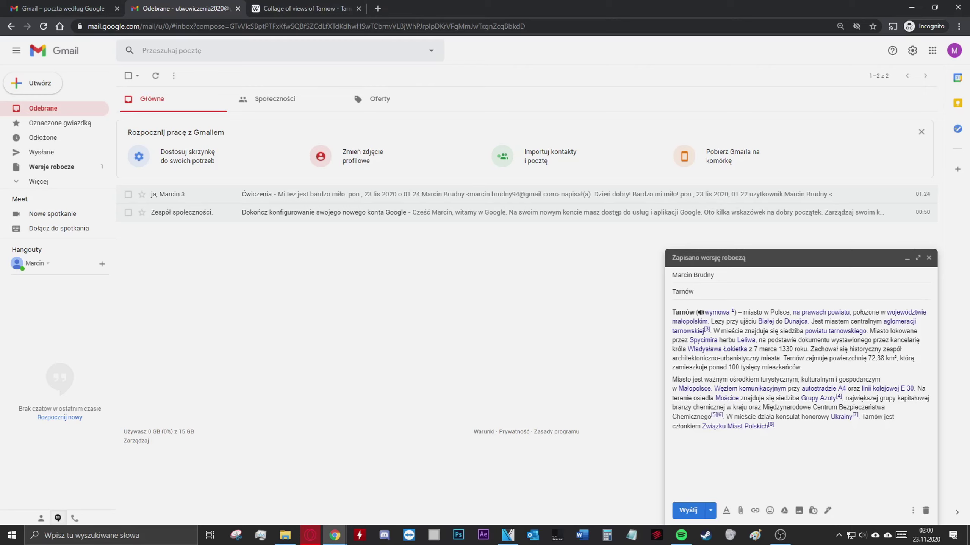
Paste the Tarnów views collage below the pasted text, check it, then return to Wikipedia
right_click(681, 458)
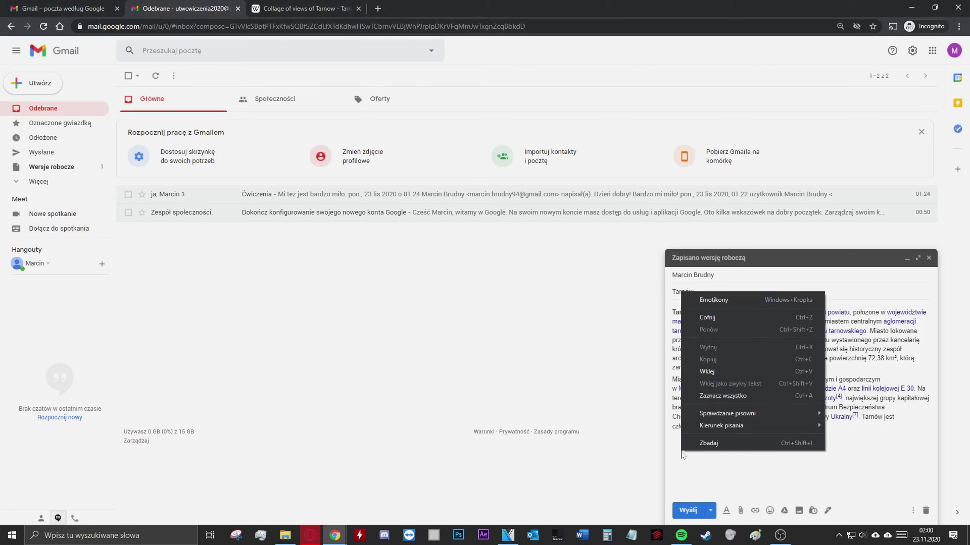
click(709, 372)
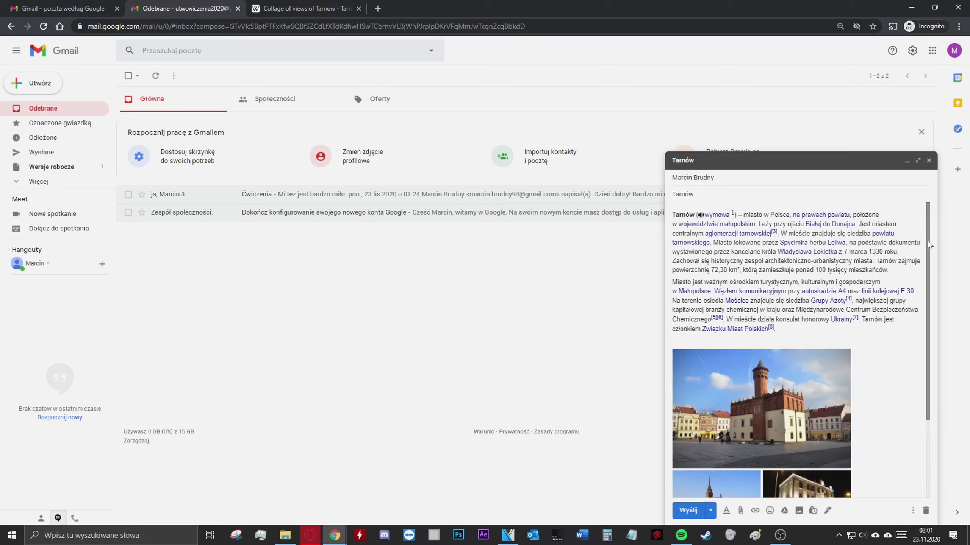
scroll(926, 271, down, 3)
scroll(926, 276, down, 3)
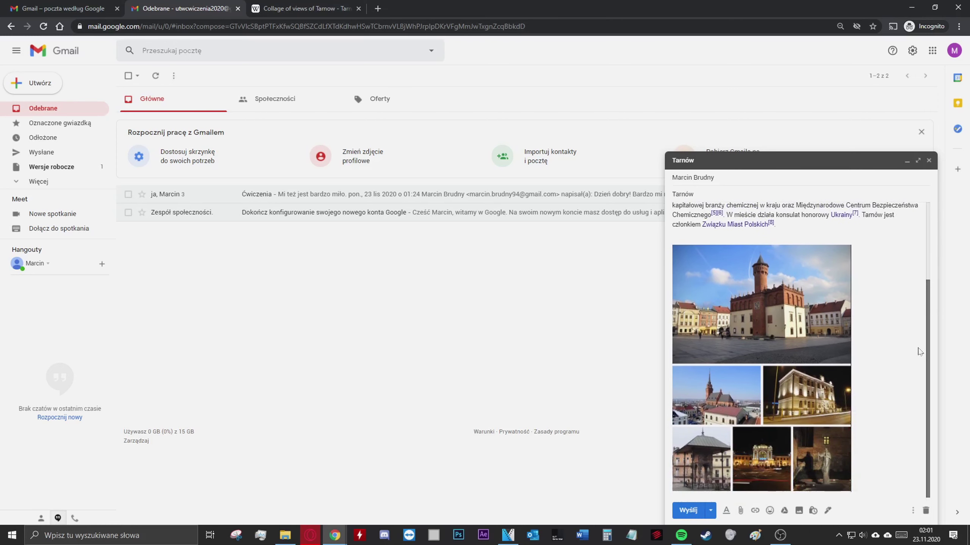
scroll(920, 346, up, 4)
scroll(934, 243, down, 3)
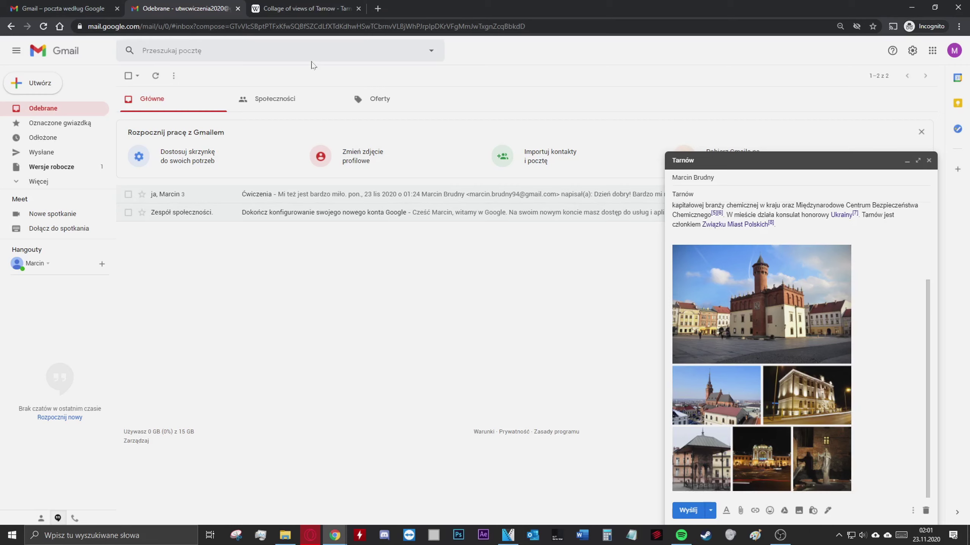
click(308, 8)
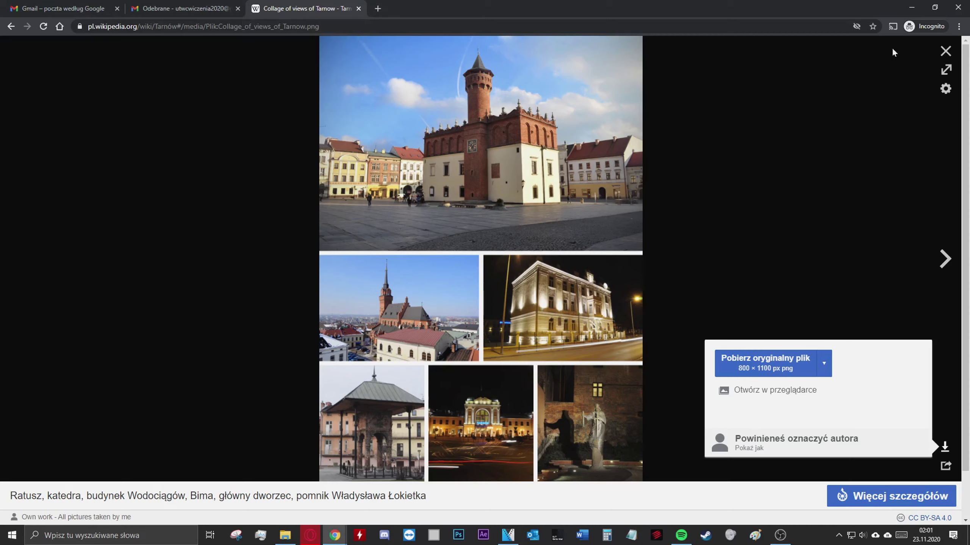
Close the collage viewer and go back to the top of the Google results for 'Tarnów'
click(945, 51)
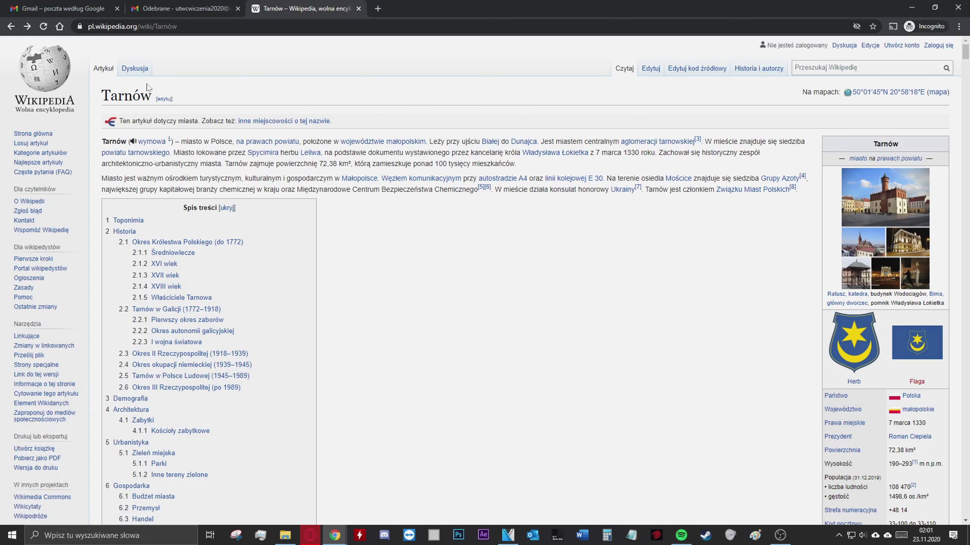
click(12, 27)
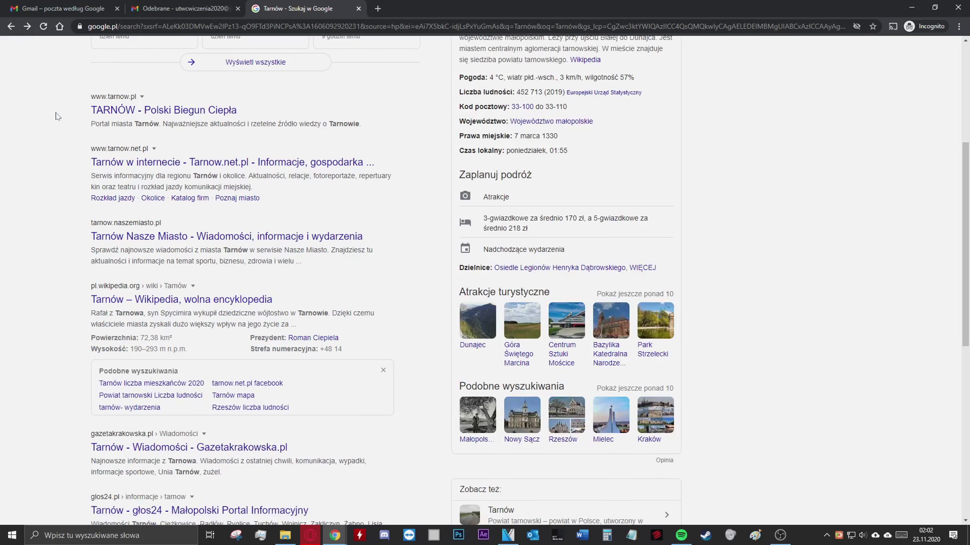
scroll(57, 116, up, 5)
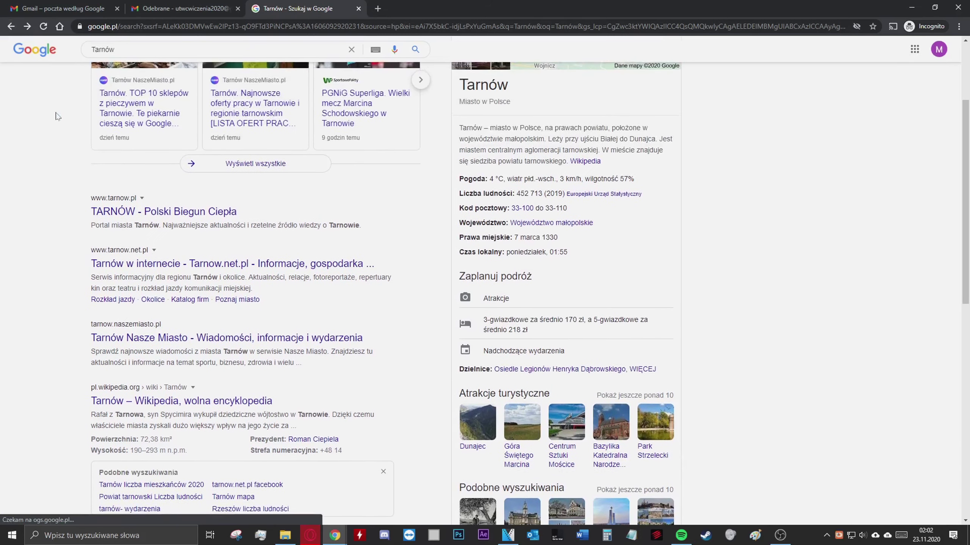
scroll(57, 116, up, 1)
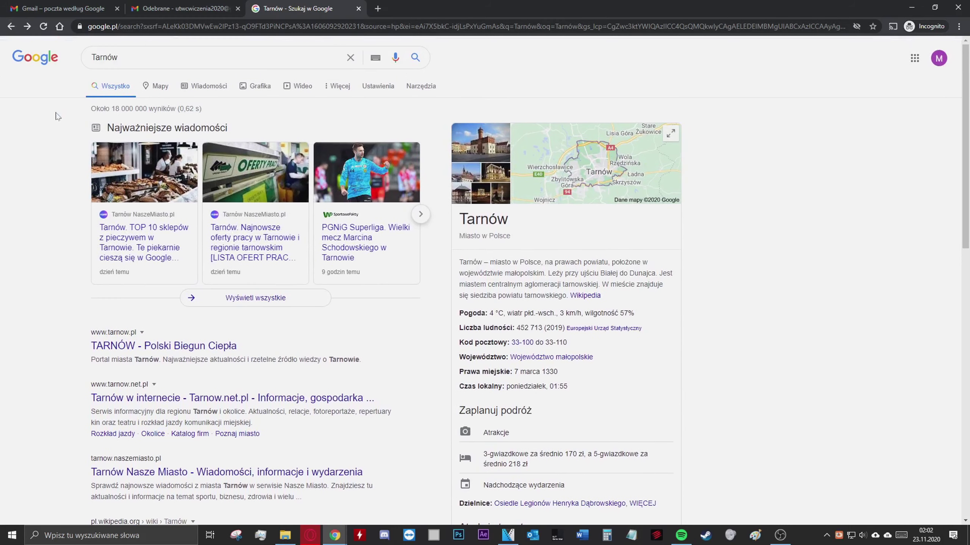
In Grafika results, copy the town hall photo with flowers via Kopiuj grafikę, then return to Gmail
click(259, 89)
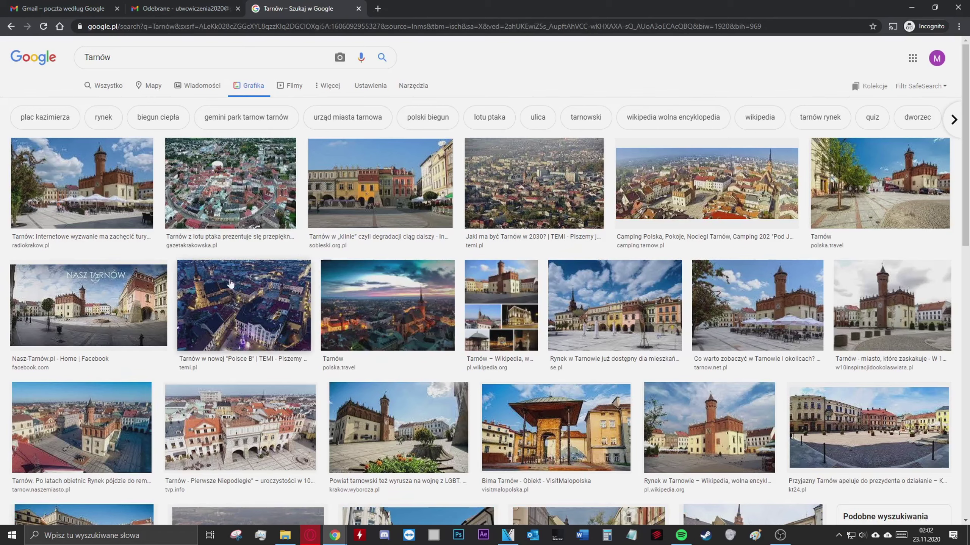
click(422, 415)
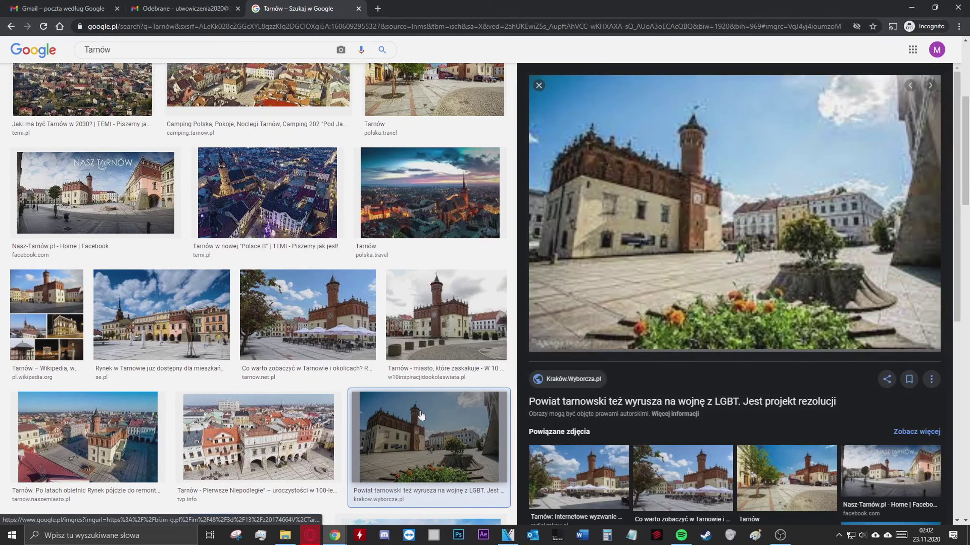
right_click(707, 207)
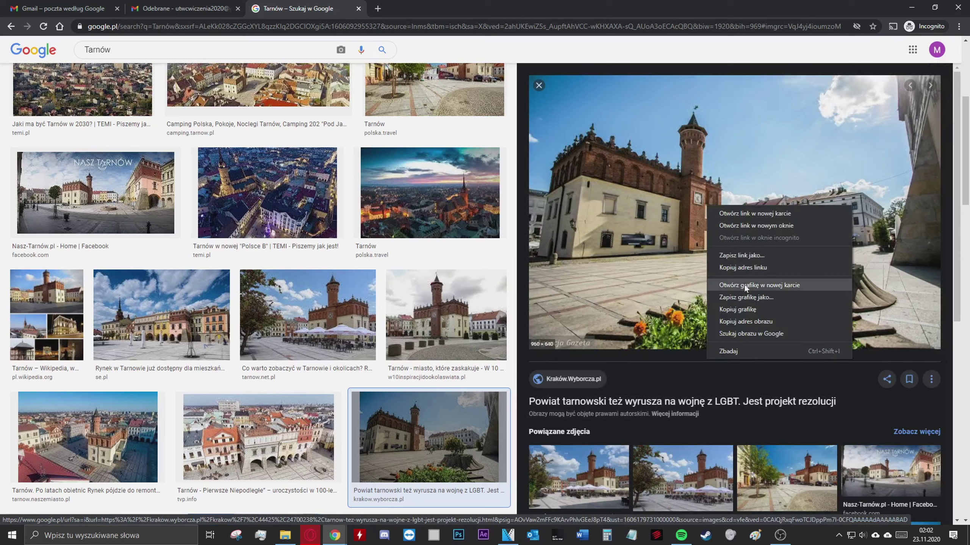
click(765, 308)
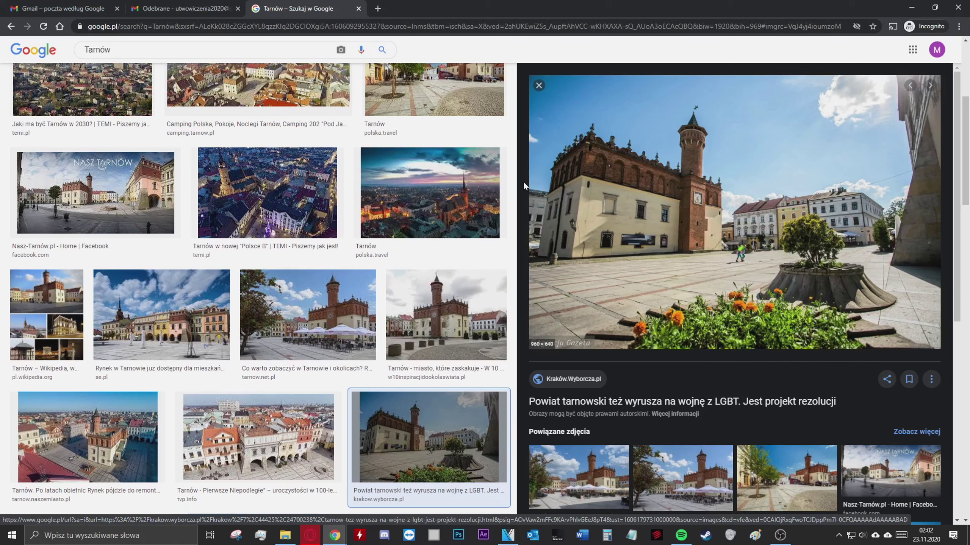
click(202, 7)
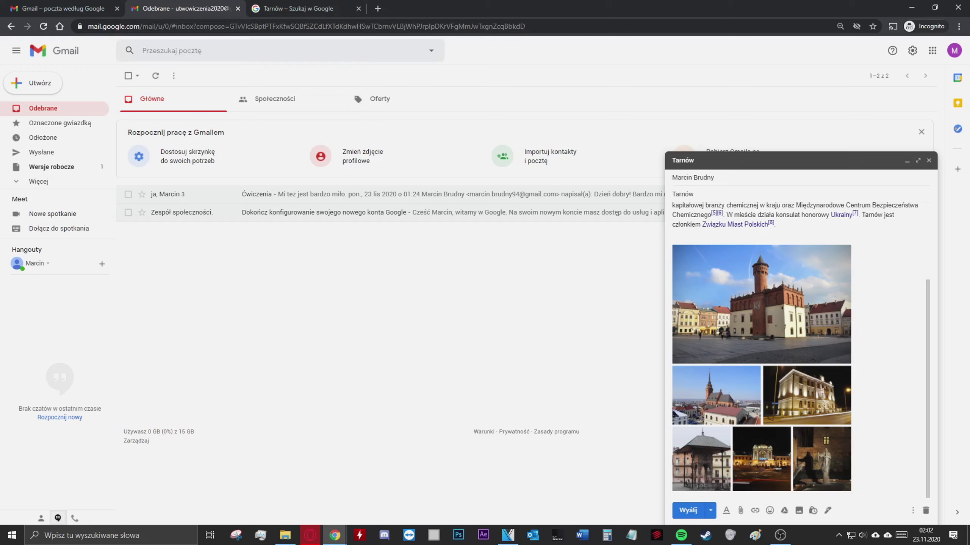
Add two blank lines below the collage and paste the town hall photo there with Wklej
key(Return)
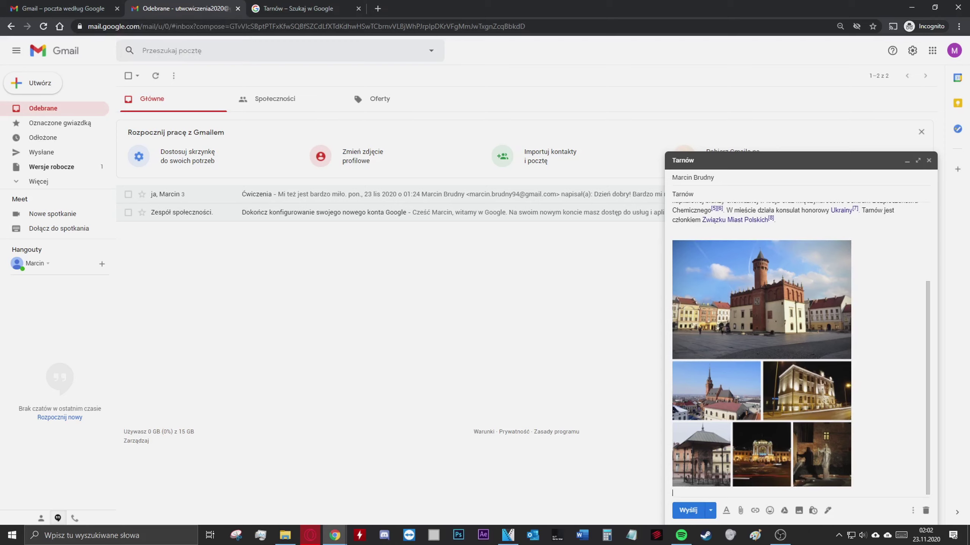
key(Return)
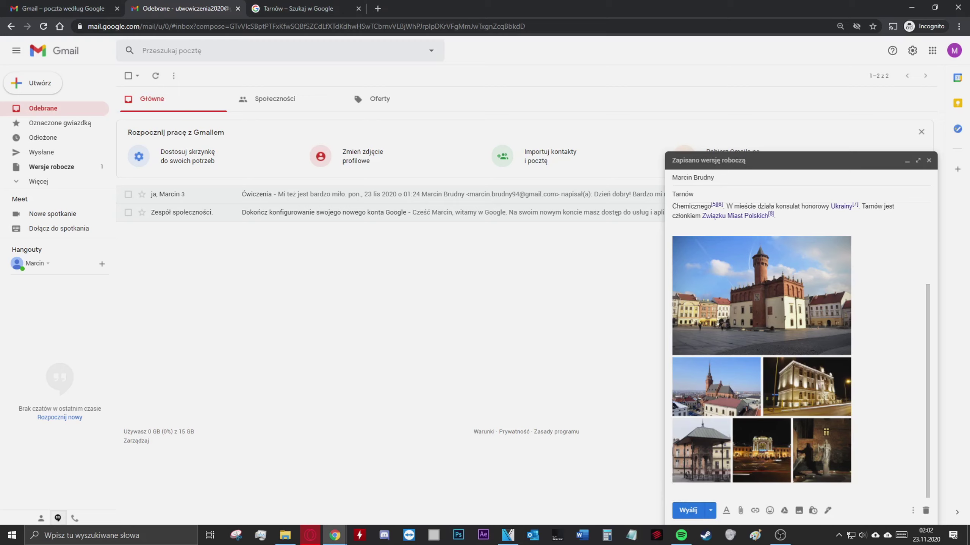
right_click(683, 330)
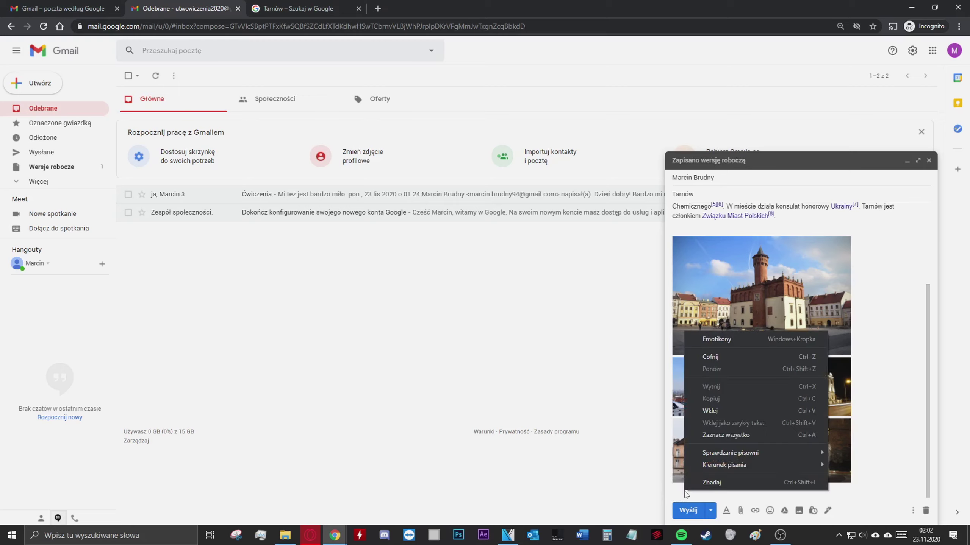
click(724, 413)
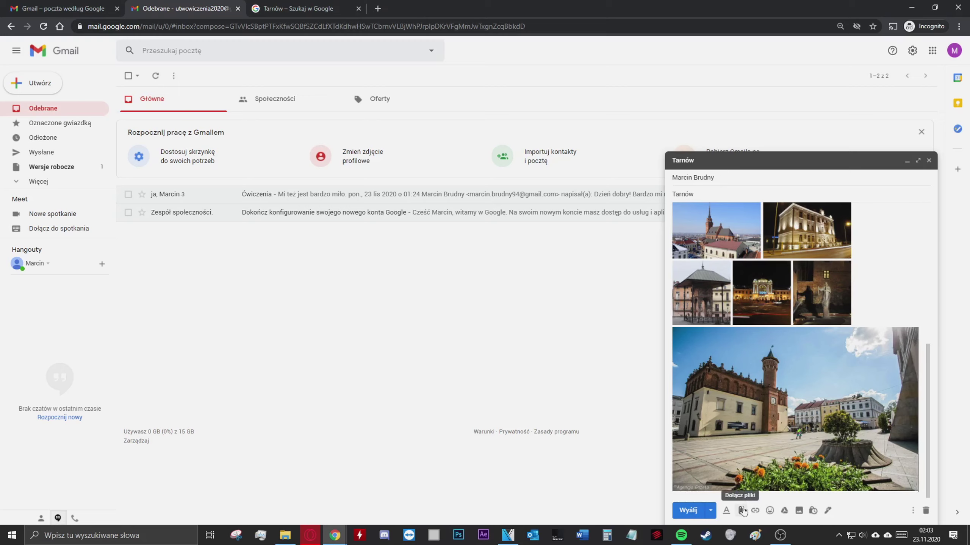
Attach Tarnów.jpg from the Pulpit > UTW folder using Dołącz pliki
click(742, 510)
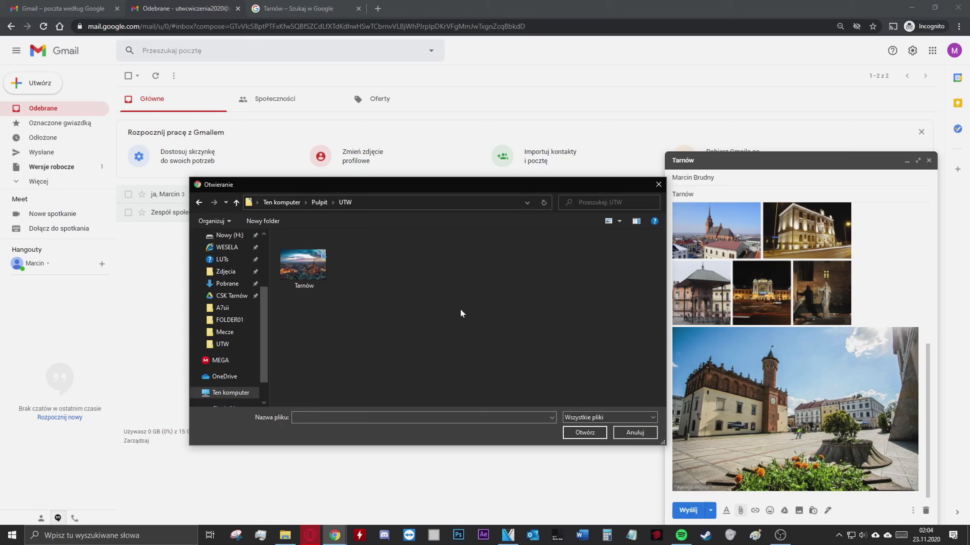
drag(265, 299, 268, 238)
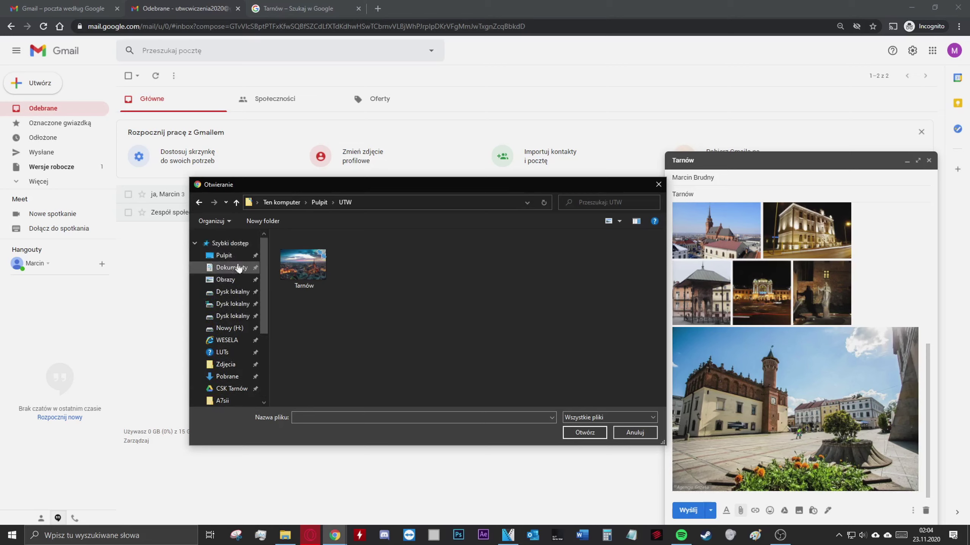
scroll(237, 275, down, 4)
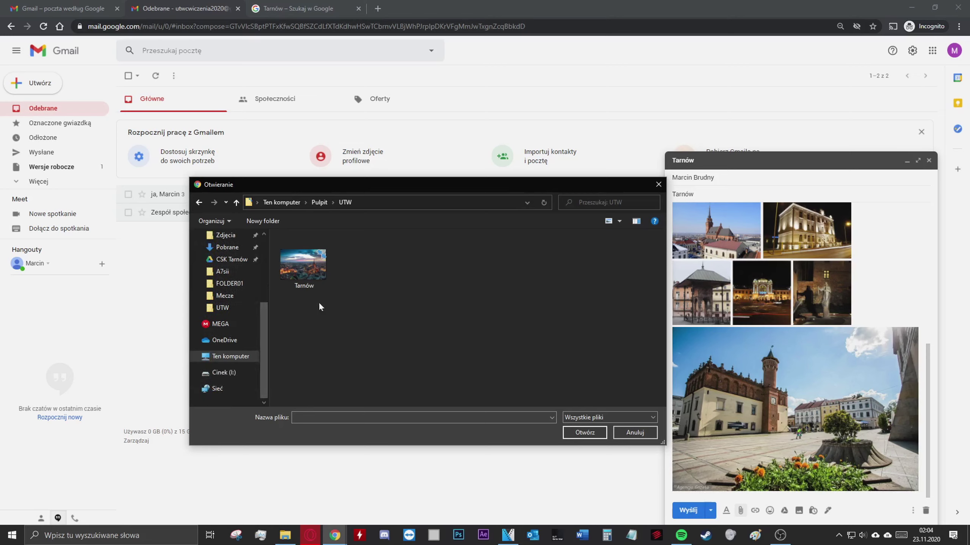
click(311, 263)
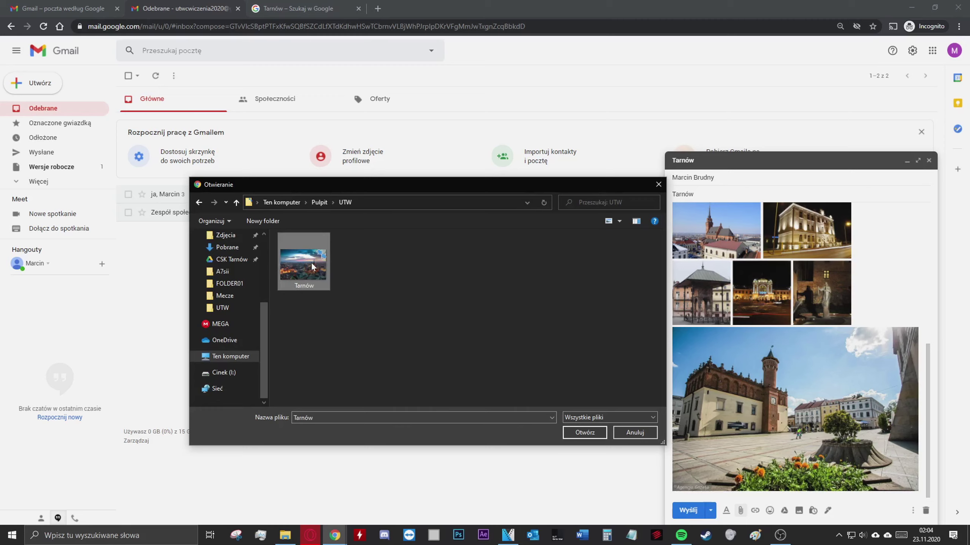
click(586, 433)
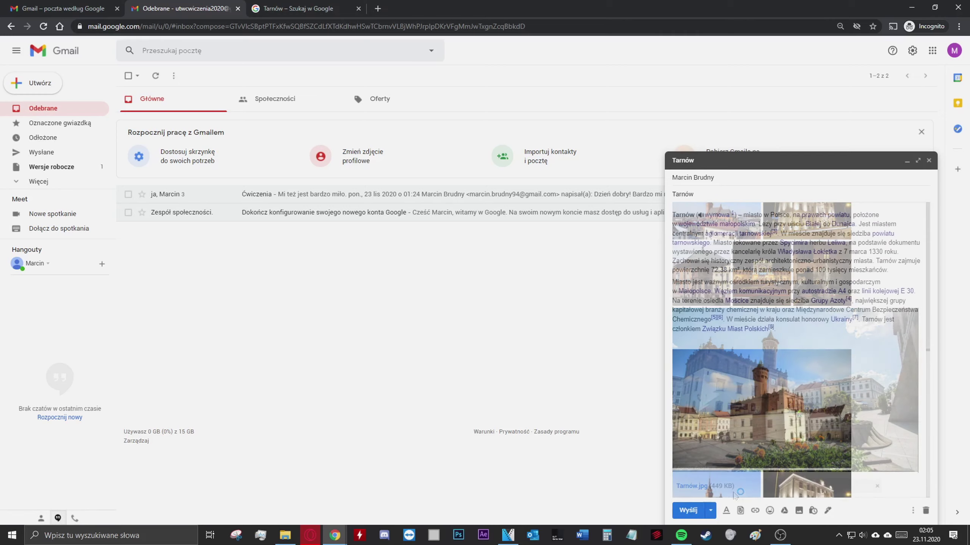
Review the illustrated message body and send the 'Tarnów - ciekawostki!' email with Wyślij
scroll(932, 322, down, 5)
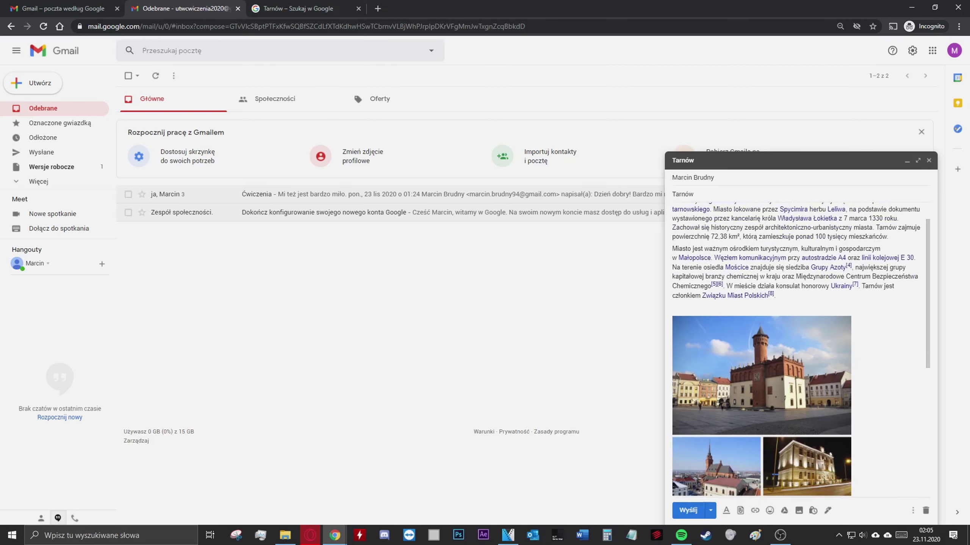
scroll(931, 322, down, 4)
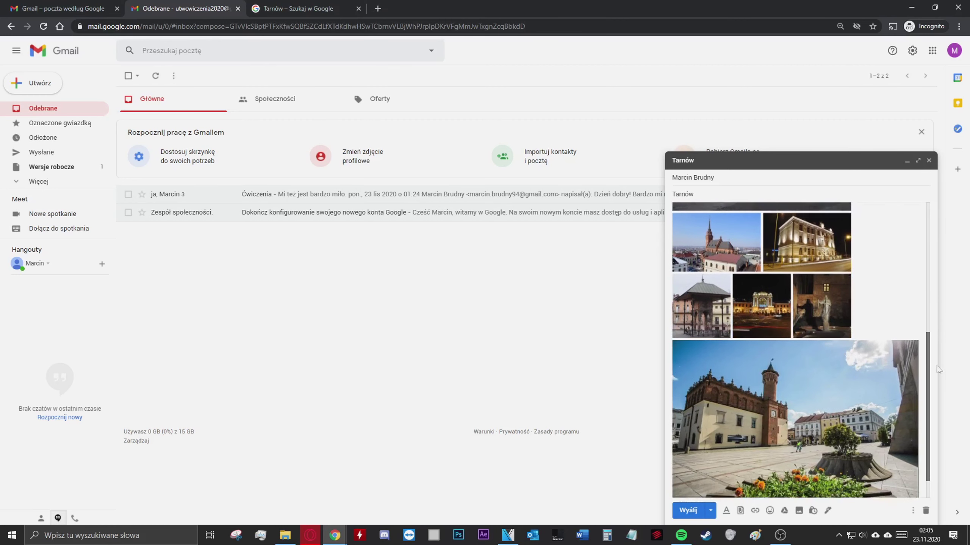
scroll(931, 322, up, 10)
scroll(936, 230, down, 10)
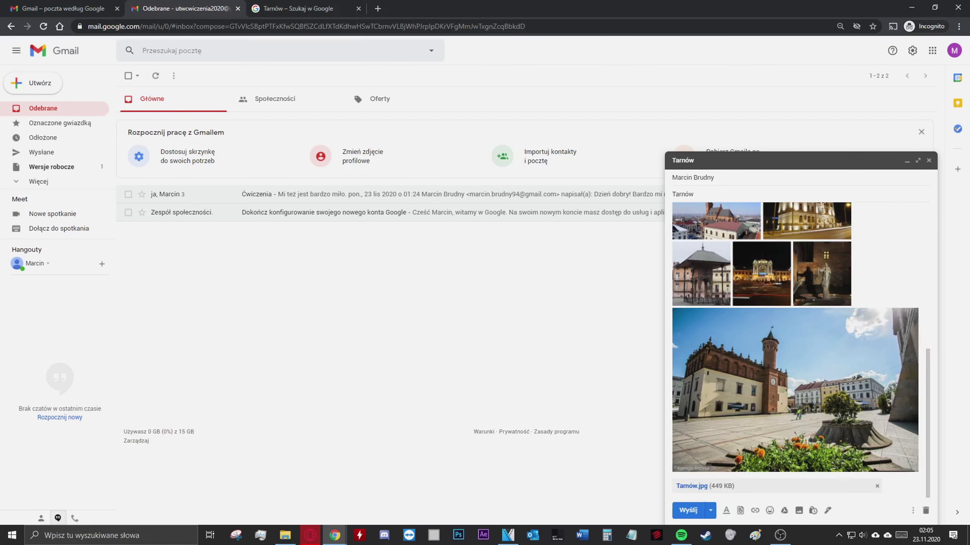
click(689, 512)
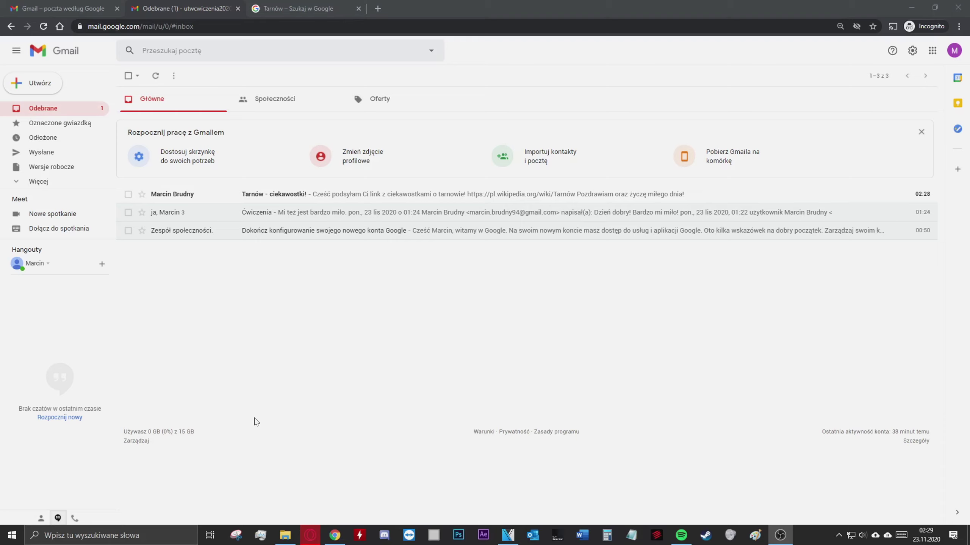
Open the unread 'Tarnów - ciekawostki!' message at the top of the inbox
click(305, 349)
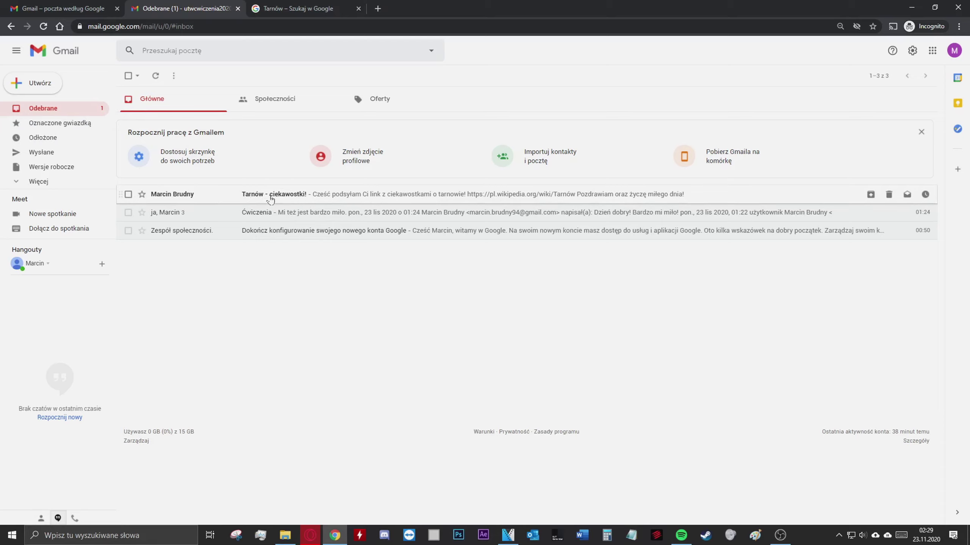
click(347, 199)
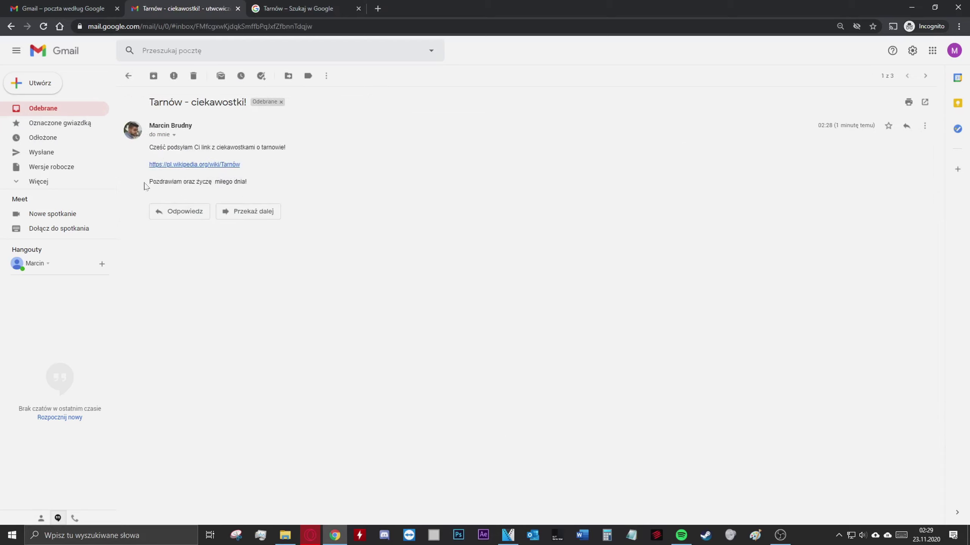
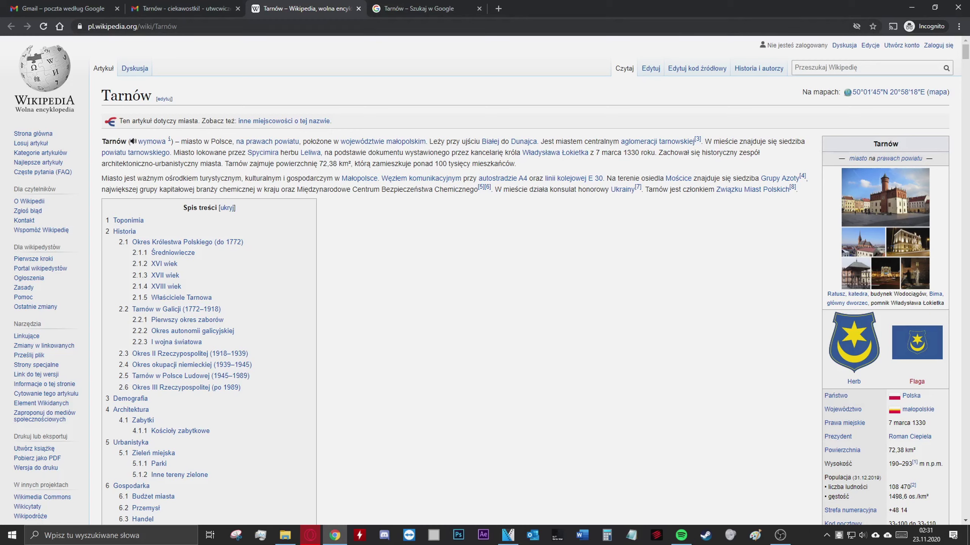
Copy the Tarnów Wikipedia article's URL and return to the 'Tarnów - ciekawostki!' email
click(152, 26)
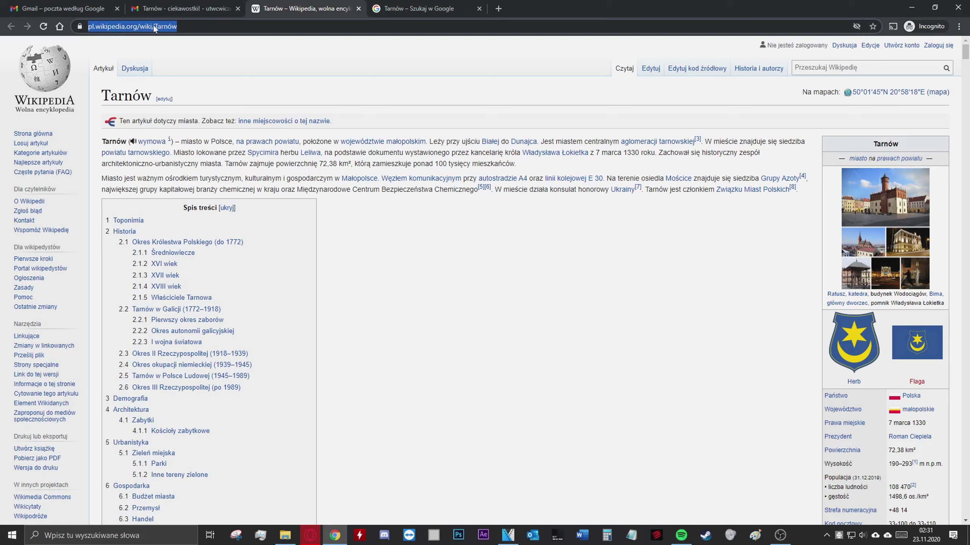
right_click(153, 25)
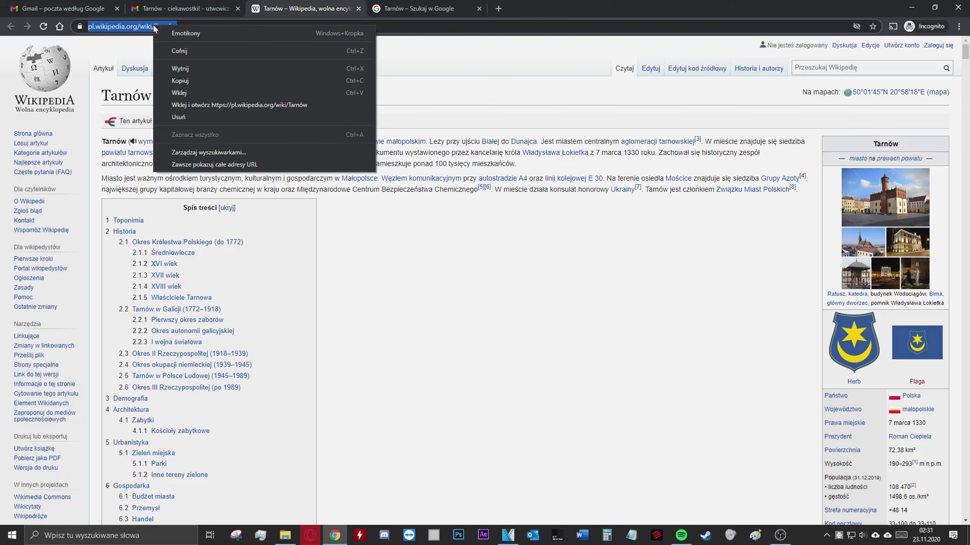
click(206, 81)
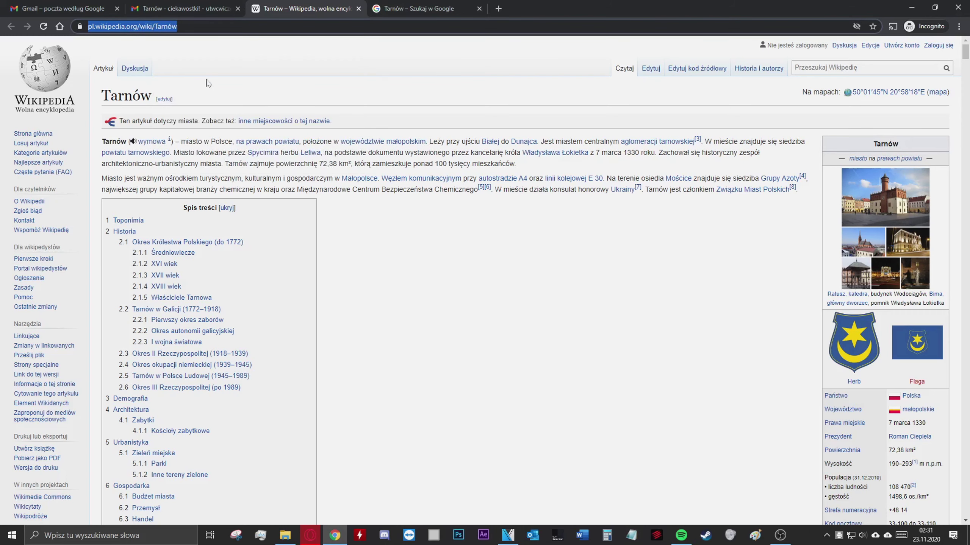
click(183, 5)
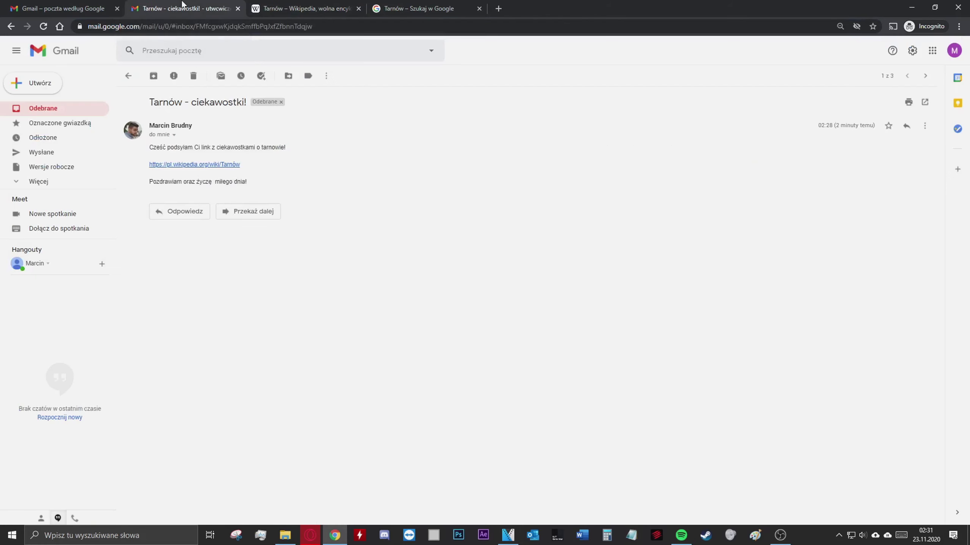
Reply to 'Tarnów - ciekawostki!' with the Tarnów Wikipedia link pasted into the body
click(185, 213)
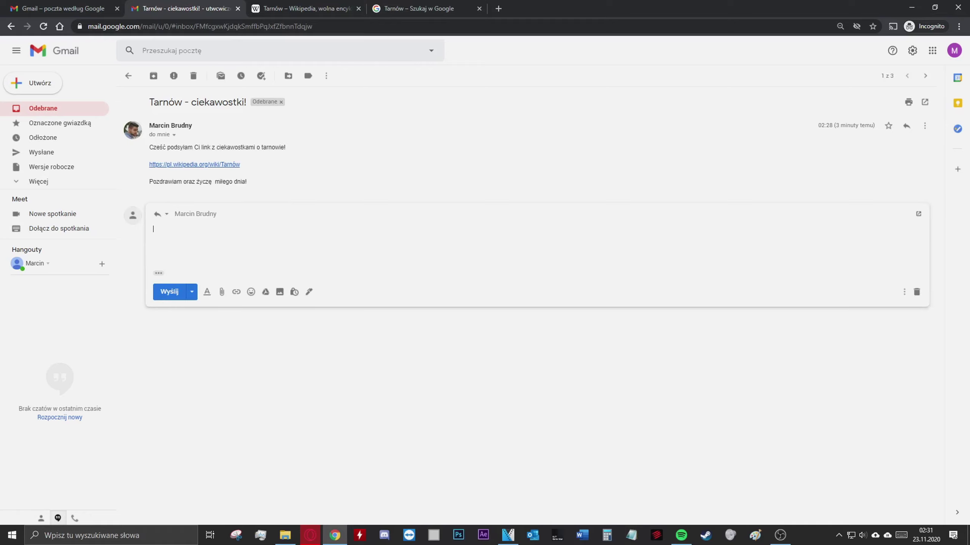
right_click(189, 234)
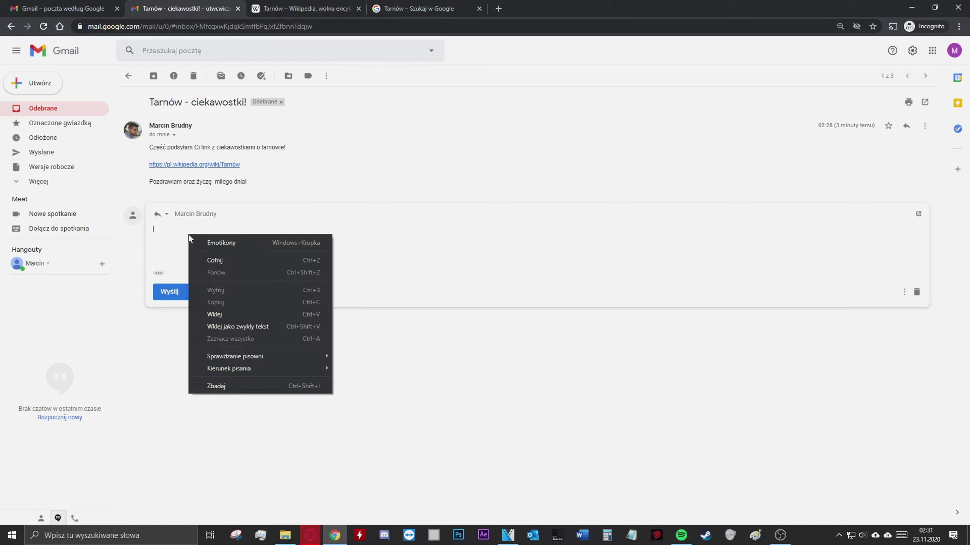
click(230, 316)
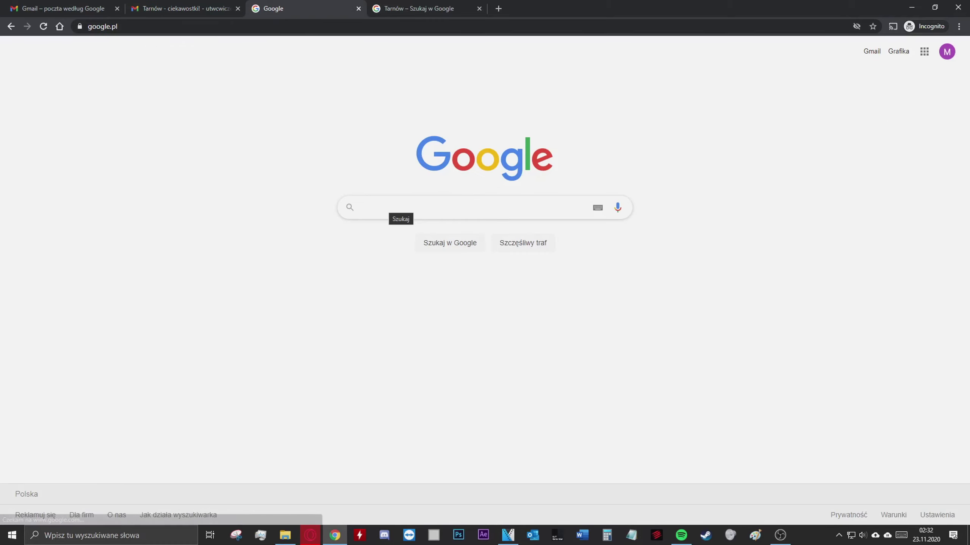
Search Google for 'tarnów wydarzenia kulturalne' and open the 'Kultura.Tarnów: Strona Główna' result
click(397, 208)
text(Tarnów )
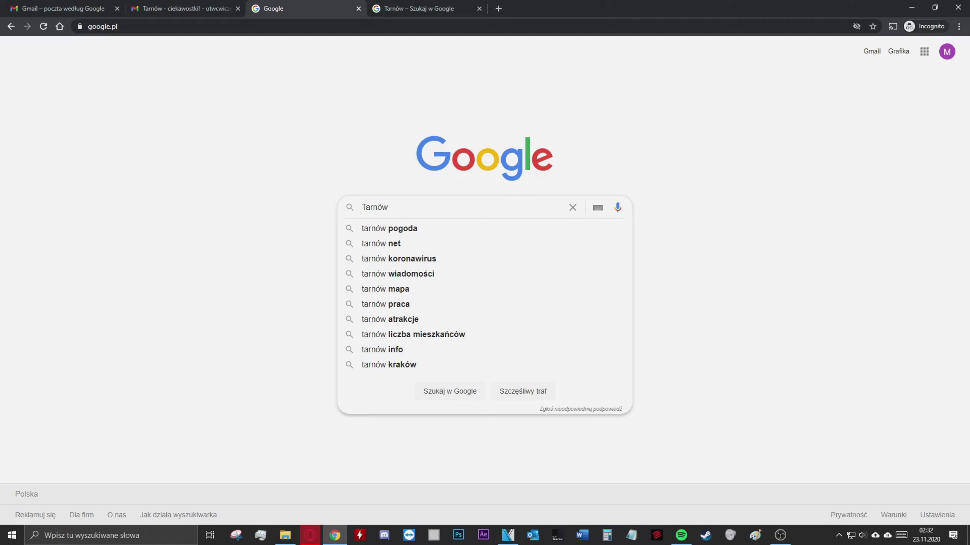
text(wydarzenia)
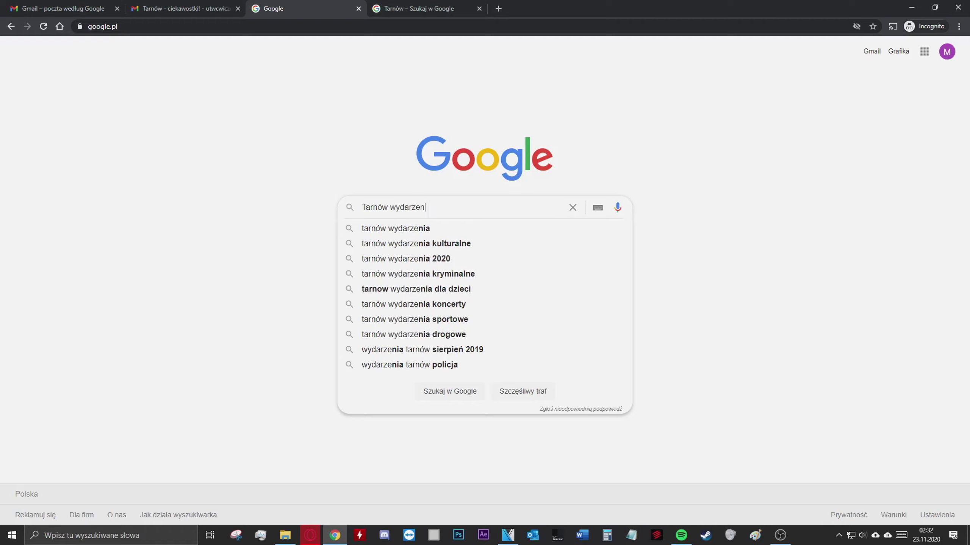
click(482, 245)
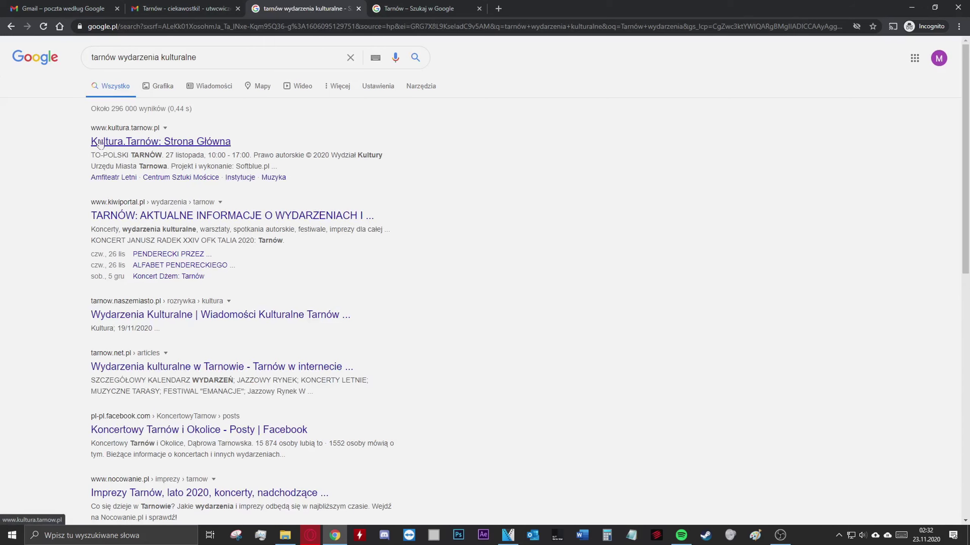
click(186, 143)
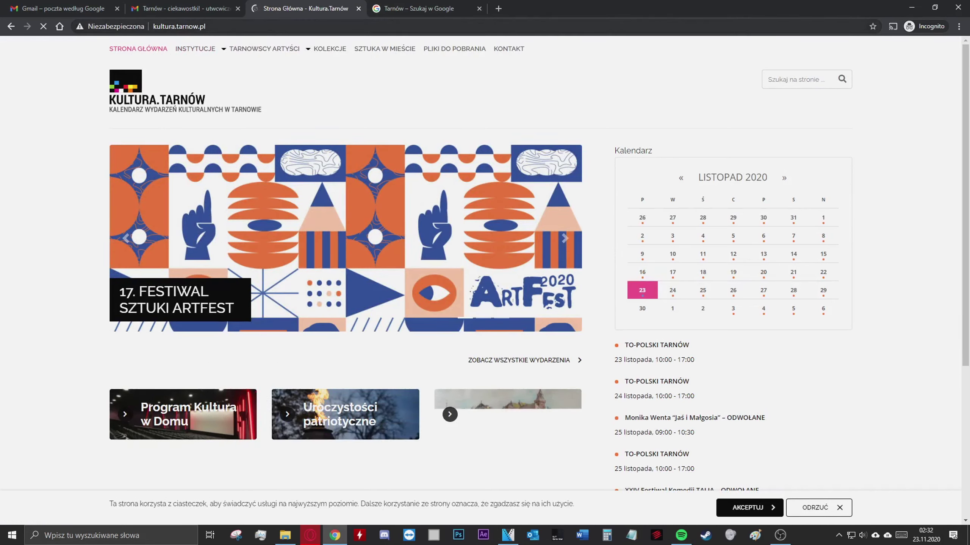
Copy the kultura.tarnow.pl address and go back to the Gmail reply draft
click(173, 26)
key(ctrl+c)
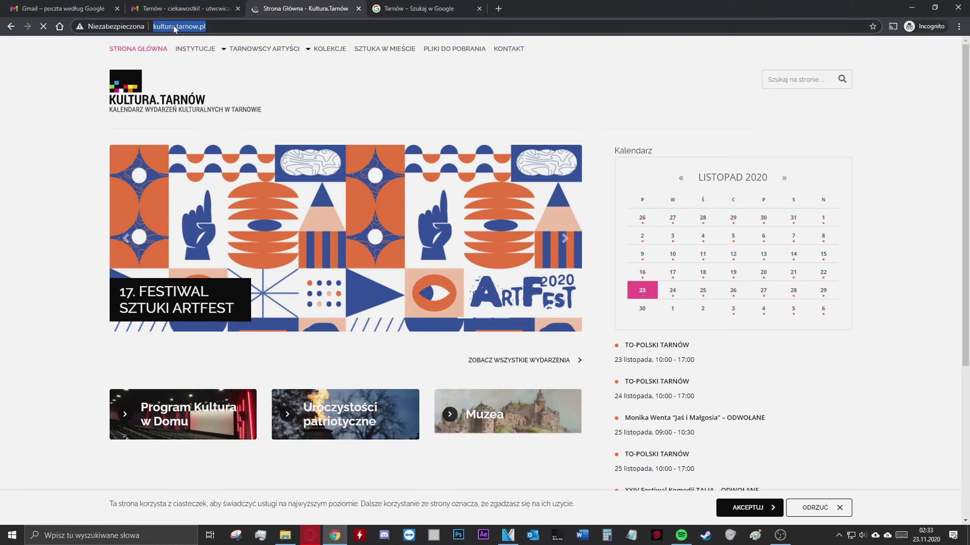
right_click(174, 26)
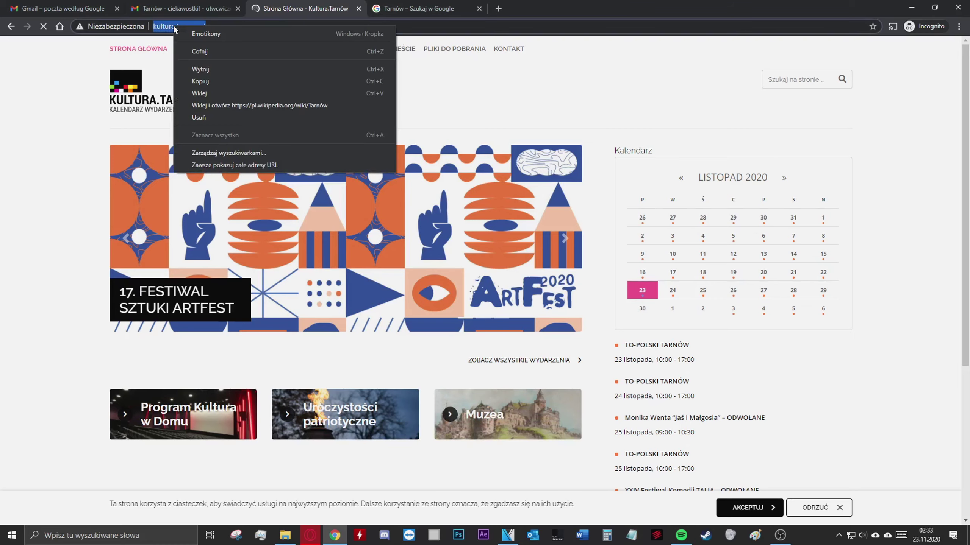
click(220, 81)
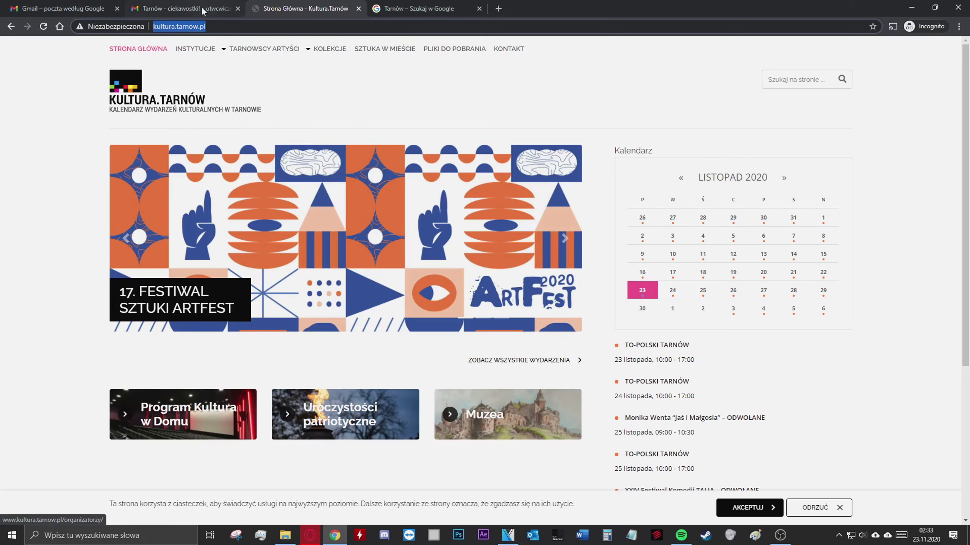
click(183, 9)
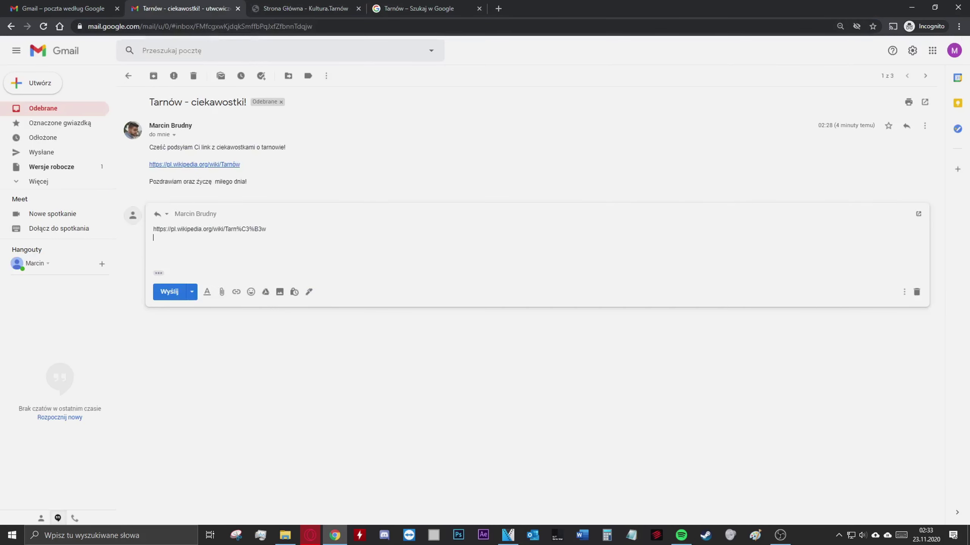
Paste the kultura.tarnow.pl link under the Wikipedia link, send the reply, and open that link
right_click(174, 238)
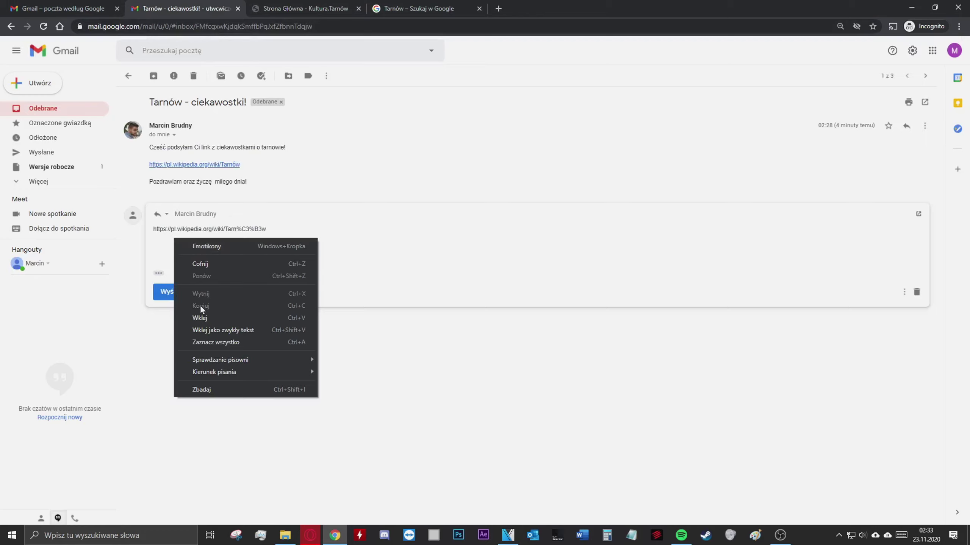
click(203, 318)
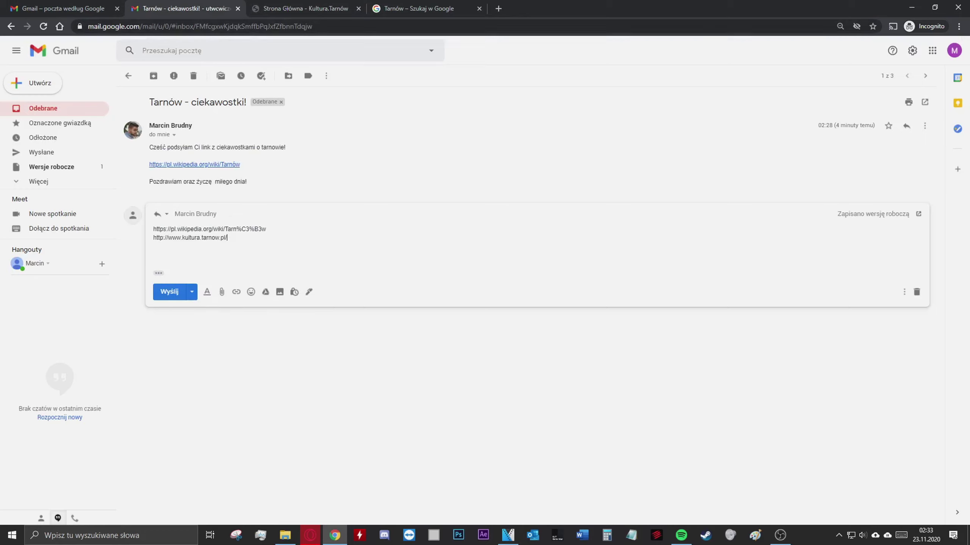
click(173, 294)
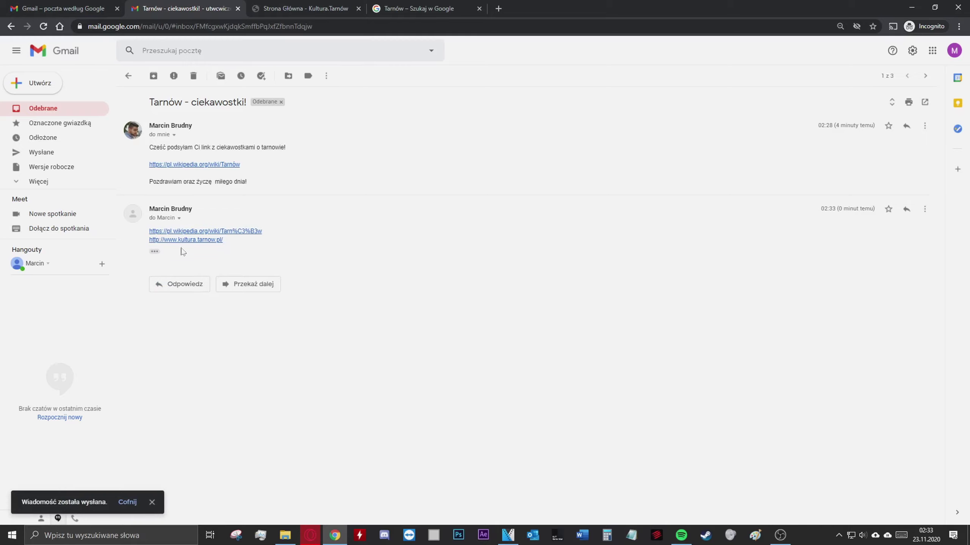
click(199, 239)
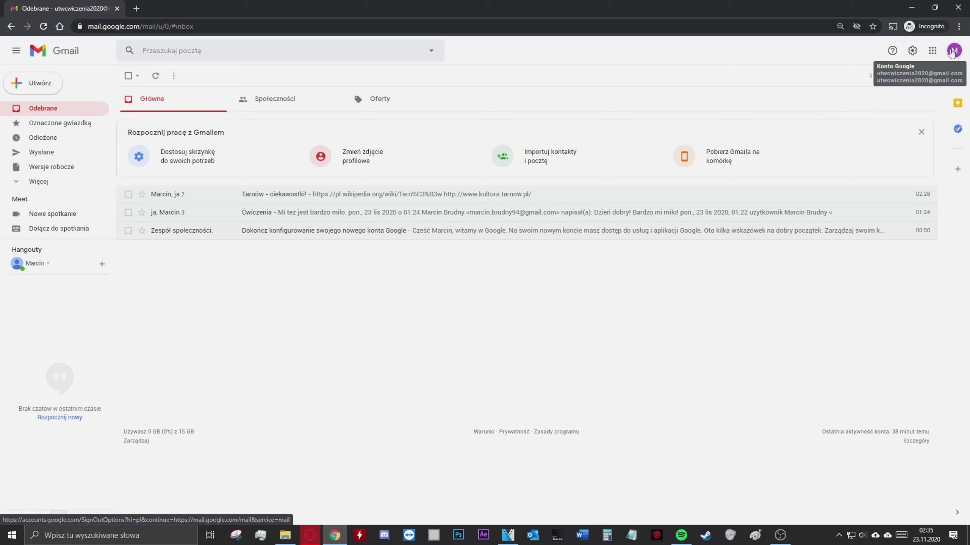
Sign out of the Google account using Wyloguj in the avatar panel
click(954, 51)
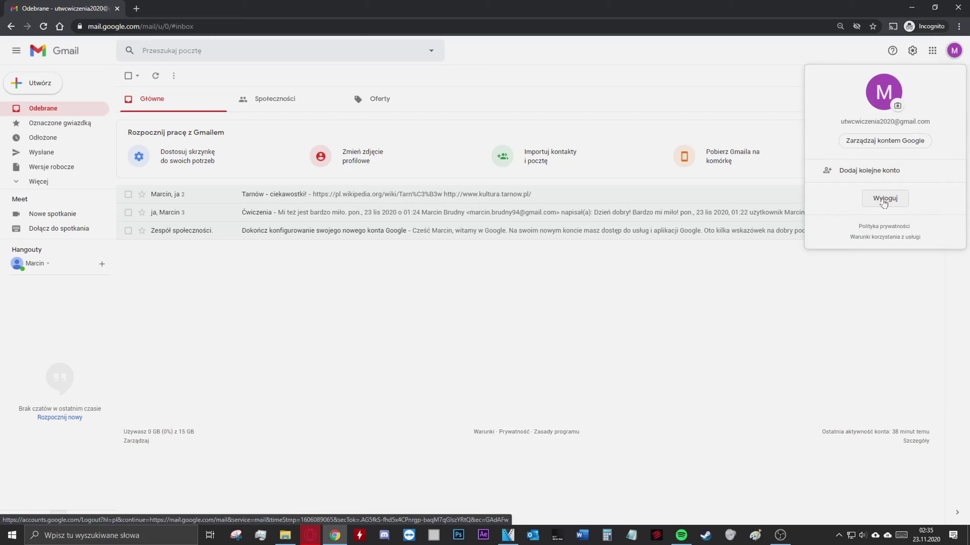
click(884, 202)
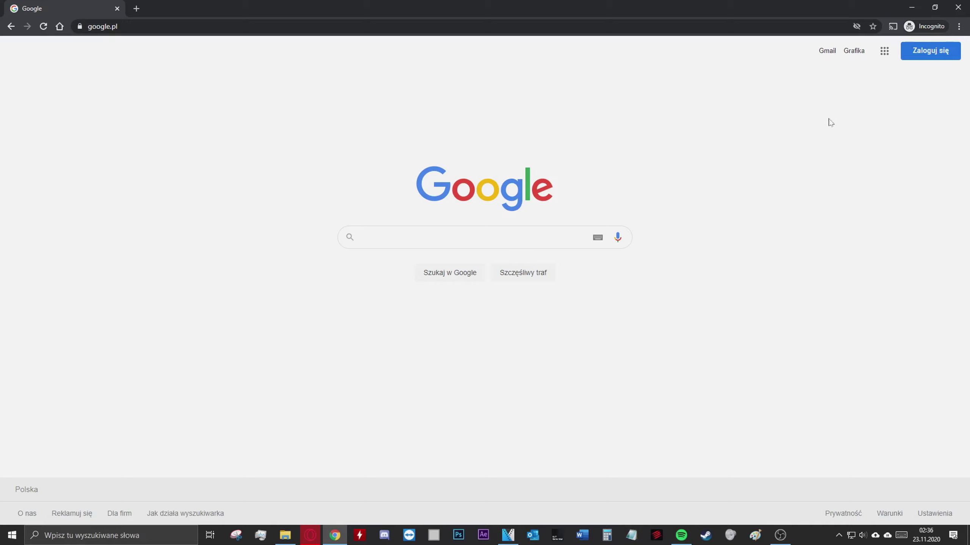
Open Gmail from the Google apps grid, enter the account's e-mail address, and paste the password
click(885, 52)
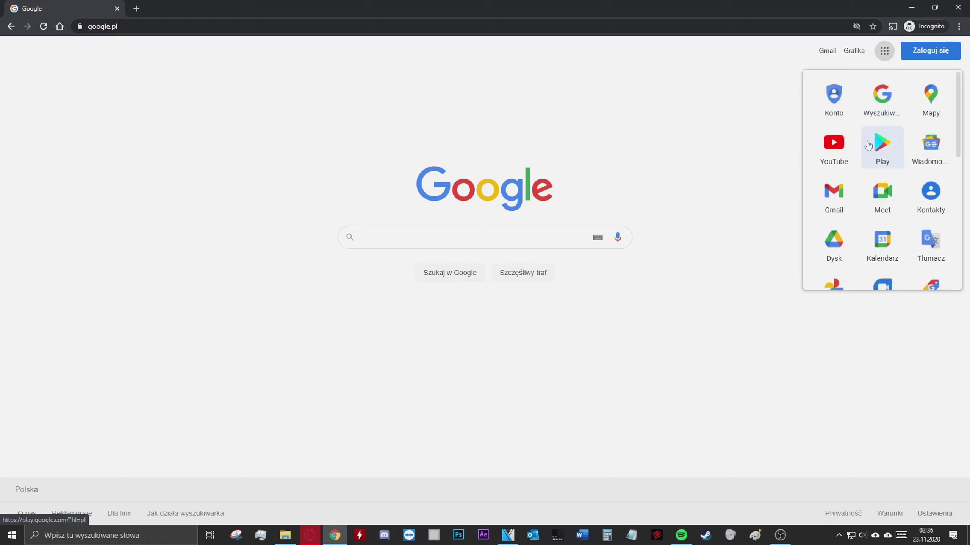
click(832, 203)
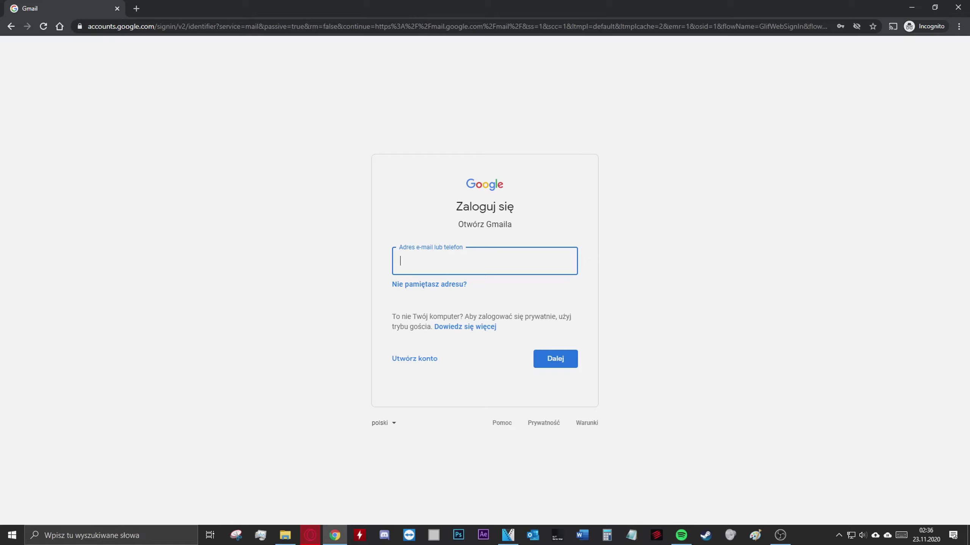
click(381, 239)
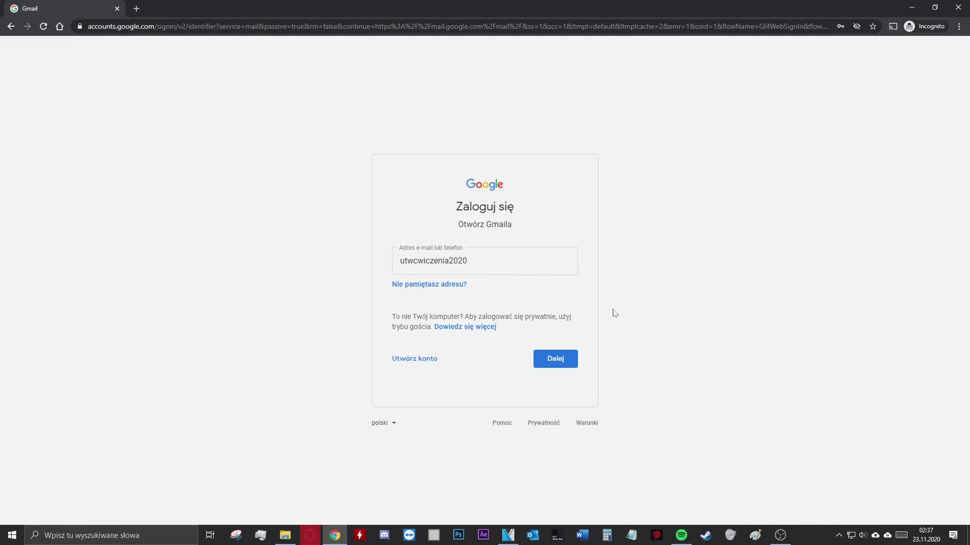
click(564, 360)
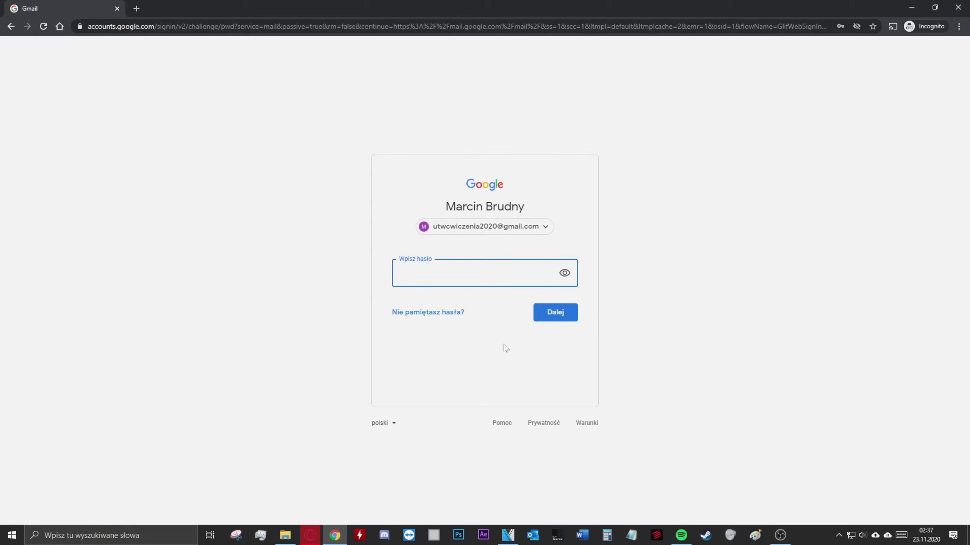
key(ctrl+v)
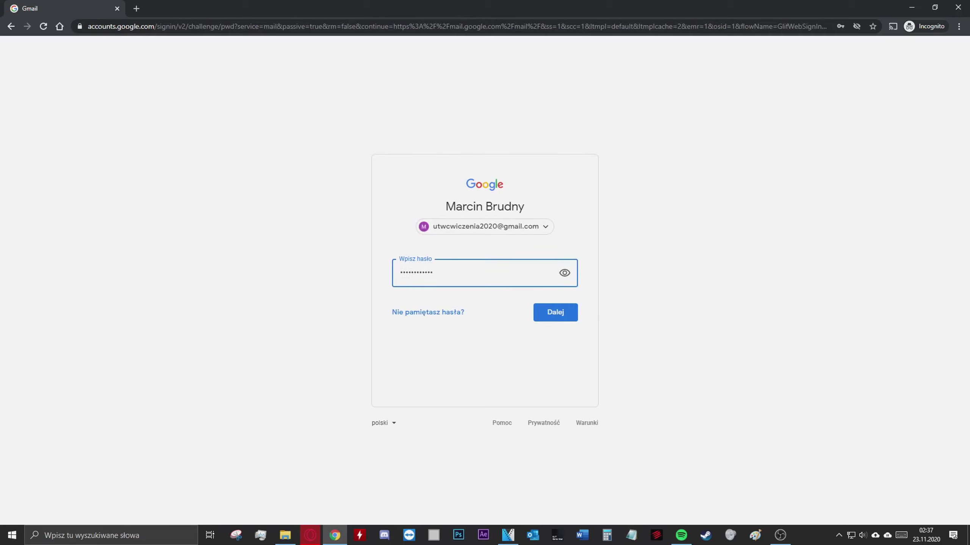